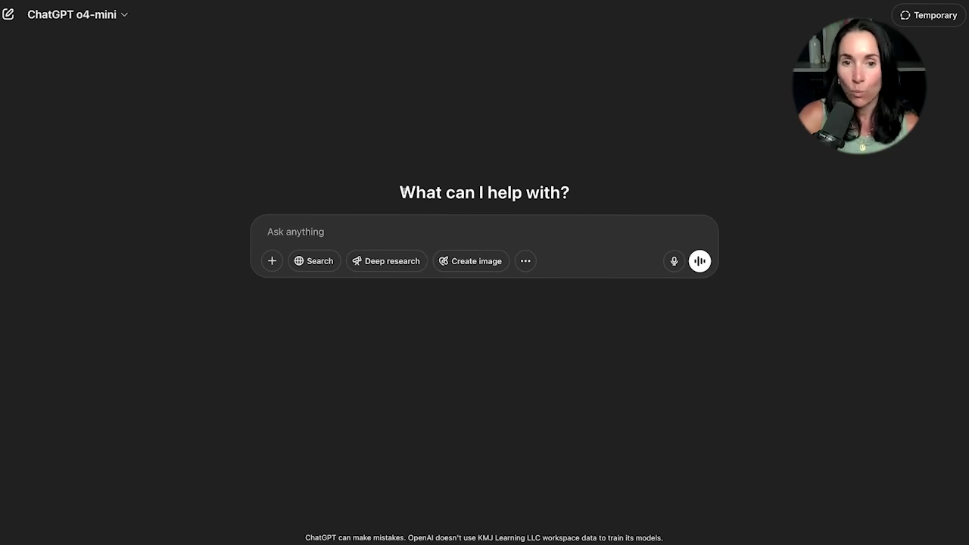
Send the prompt "This is an input. Whatever I write in here is an input. Can you explain an output?".
{"action": "left_click_drag", "start_coordinate": [396, 193], "coordinate": [572, 199]}
{"action": "left_click", "coordinate": [444, 168]}
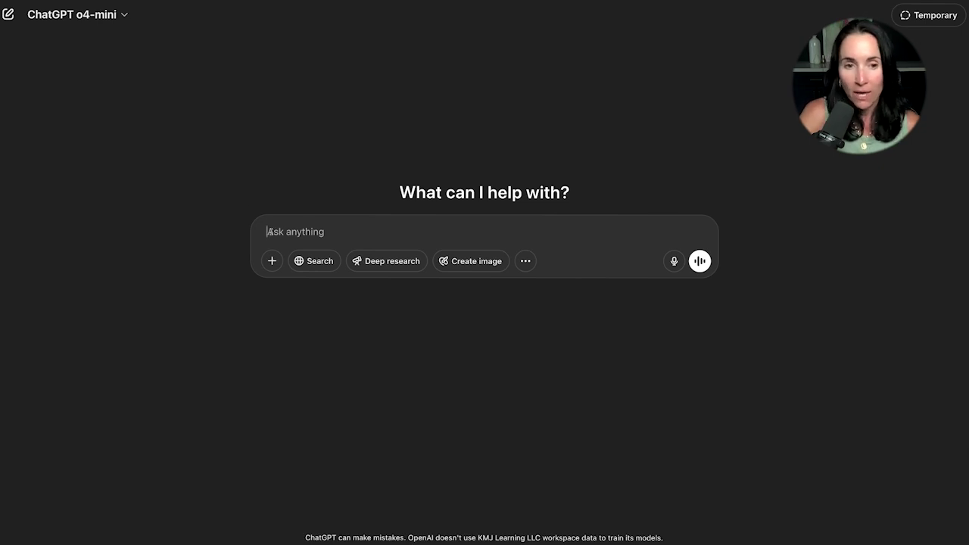
{"action": "type", "text": "This is an inp"}
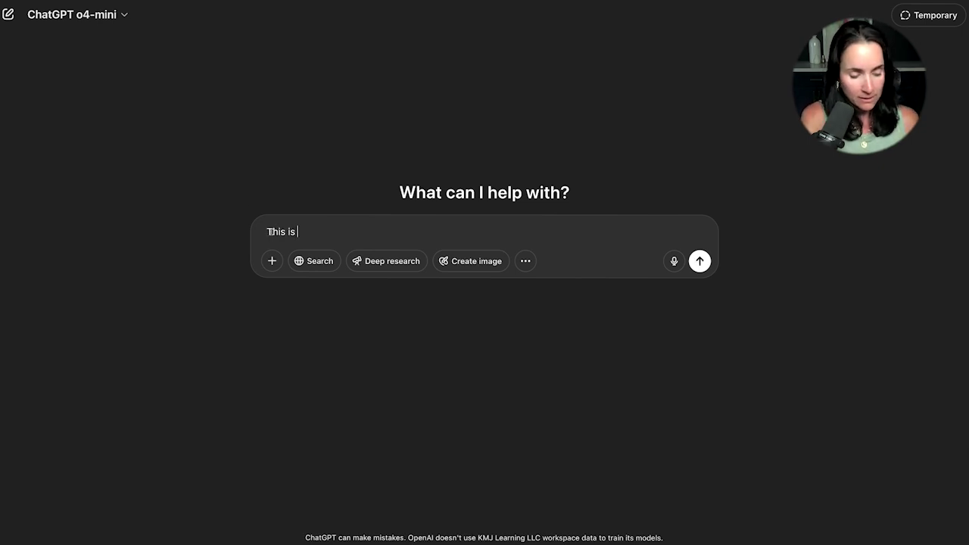
{"action": "type", "text": "ut. "}
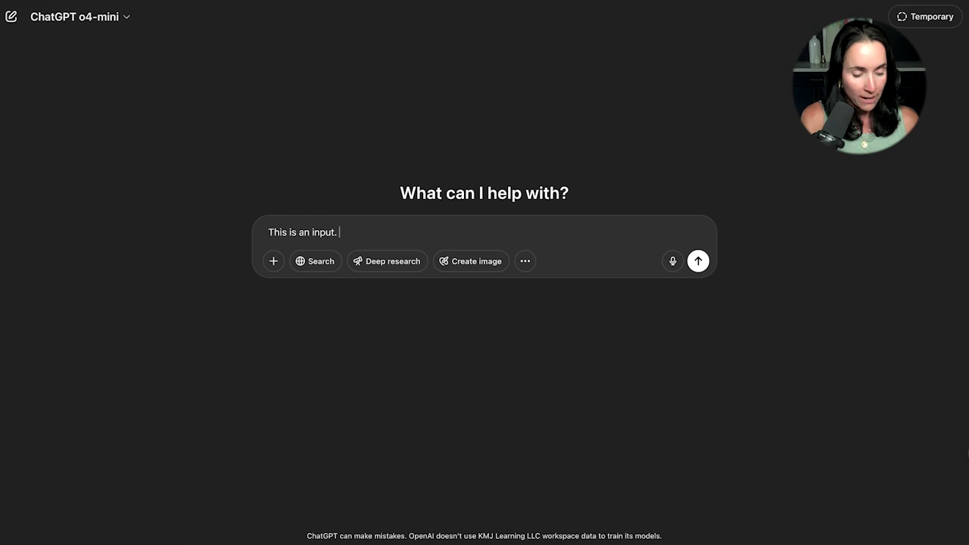
{"action": "type", "text": "Whatever"}
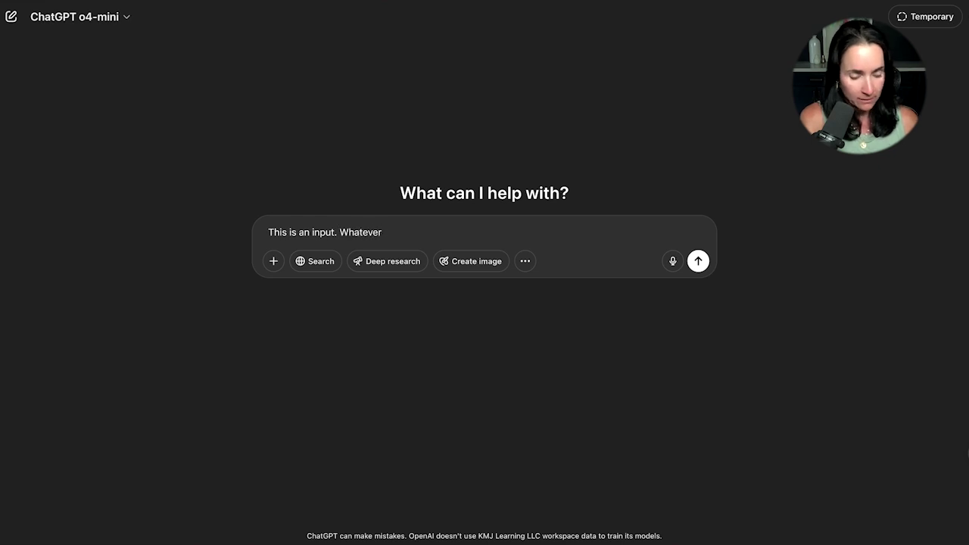
{"action": "type", "text": " I write in here is an inp"}
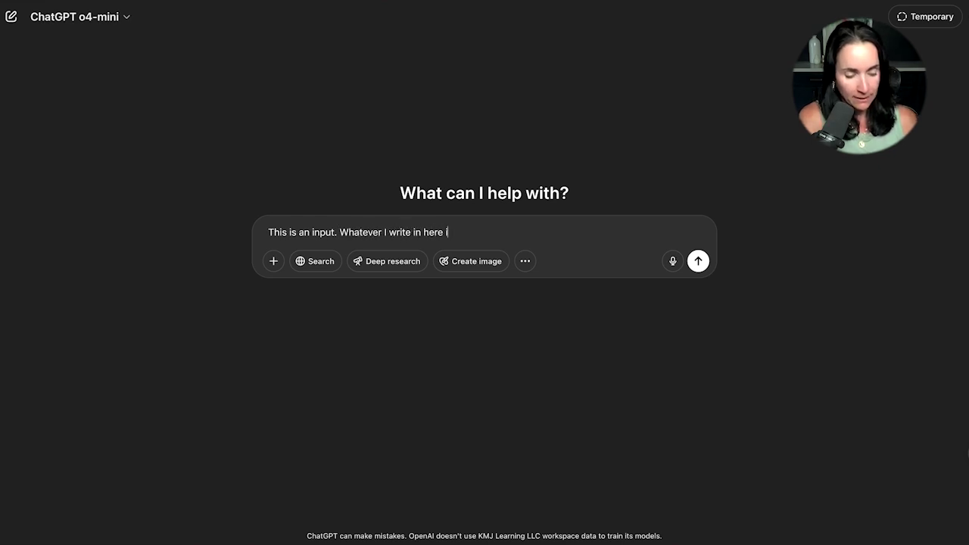
{"action": "type", "text": "ut. C"}
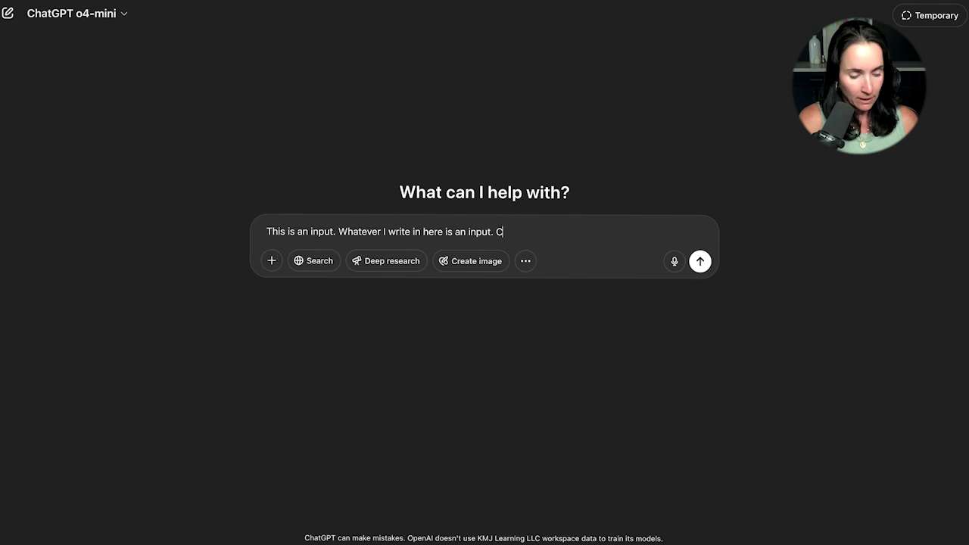
{"action": "type", "text": "an you explain an outpu"}
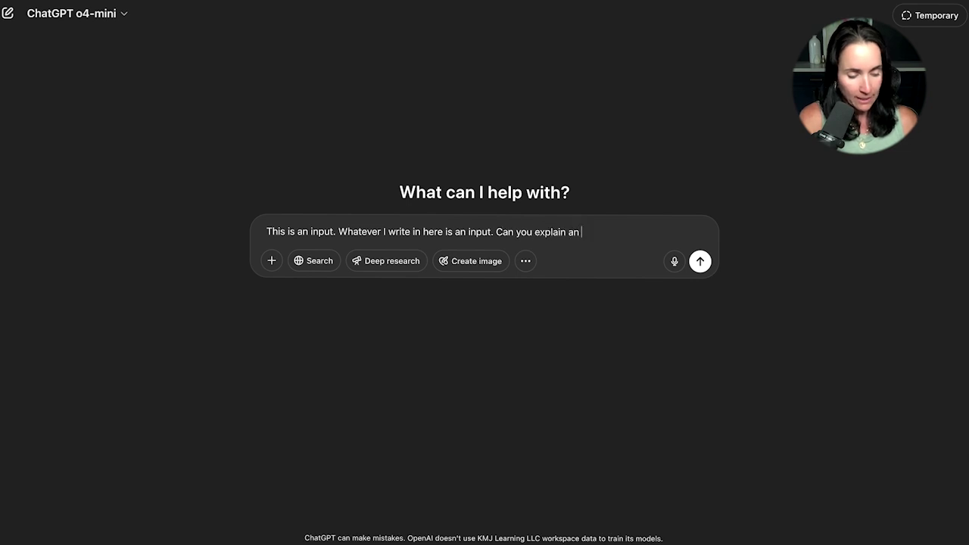
{"action": "type", "text": "t?"}
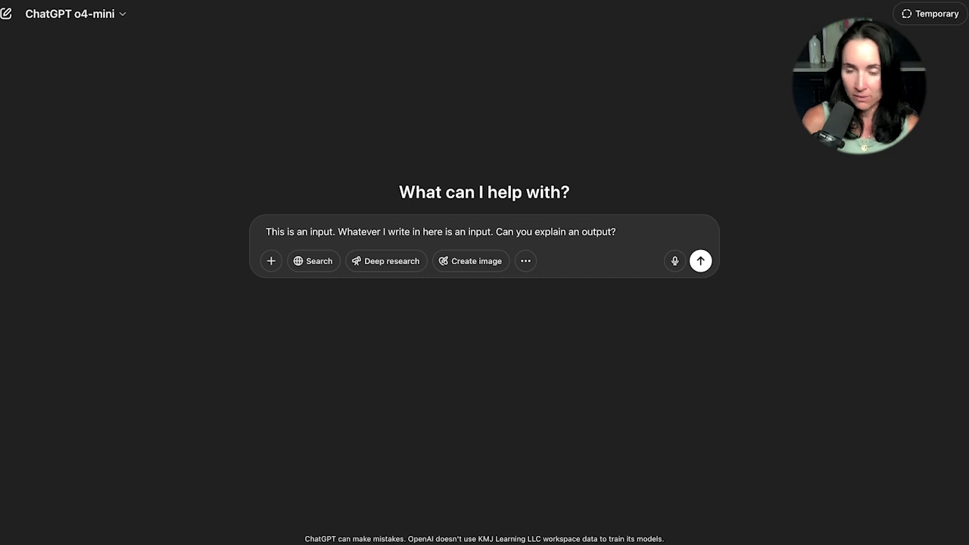
{"action": "left_click", "coordinate": [700, 260]}
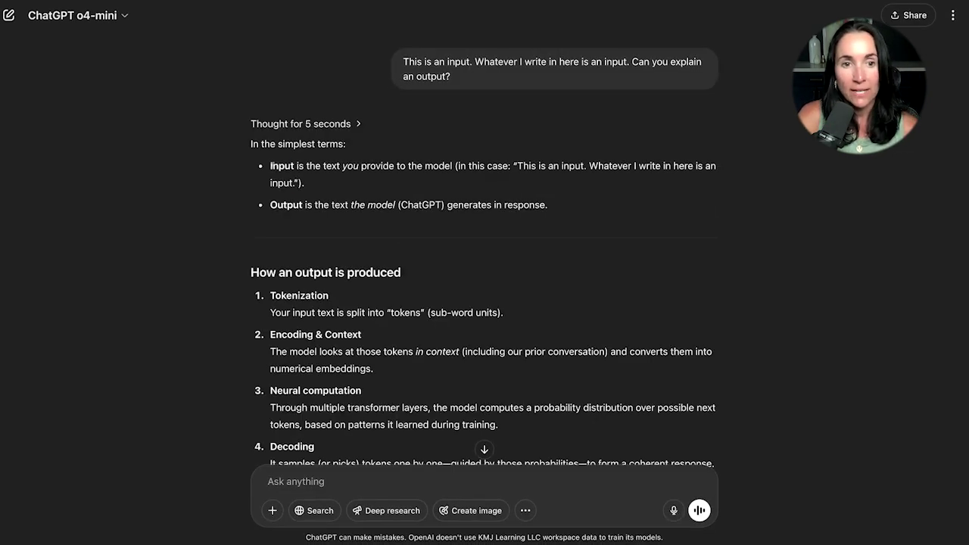
Examine the reply's definitions of input and output, the explanation of how an output is produced, and the translation example.
{"action": "left_click_drag", "start_coordinate": [270, 165], "coordinate": [401, 166]}
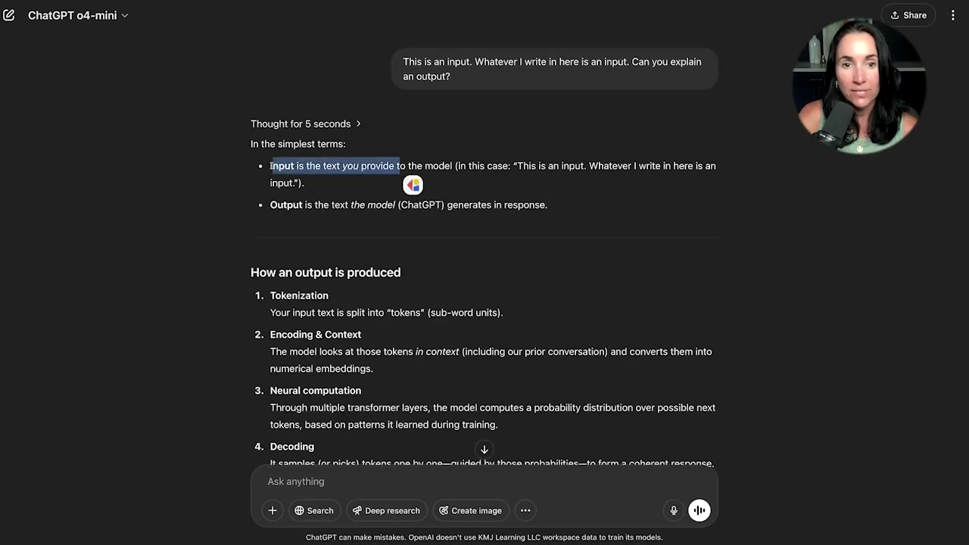
{"action": "left_click", "coordinate": [327, 165]}
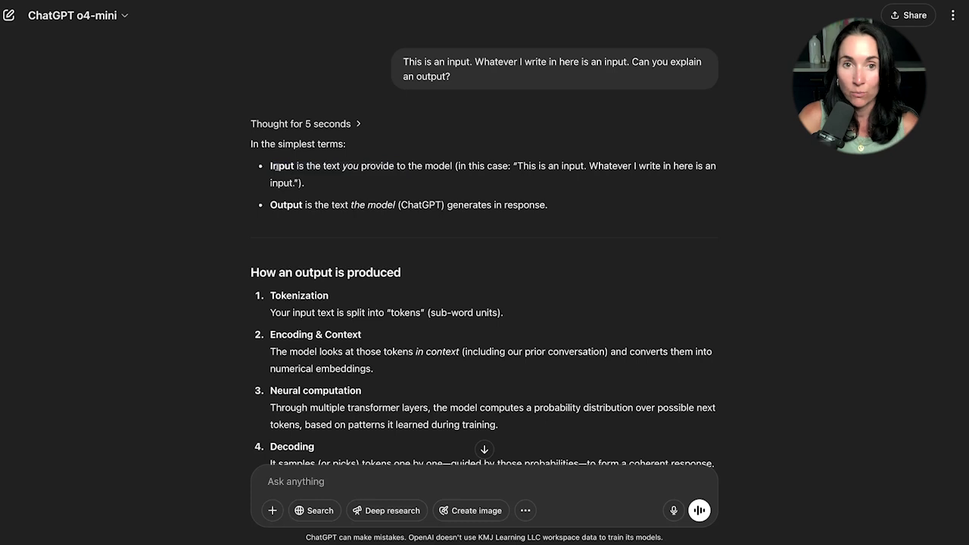
{"action": "triple_click", "coordinate": [402, 62]}
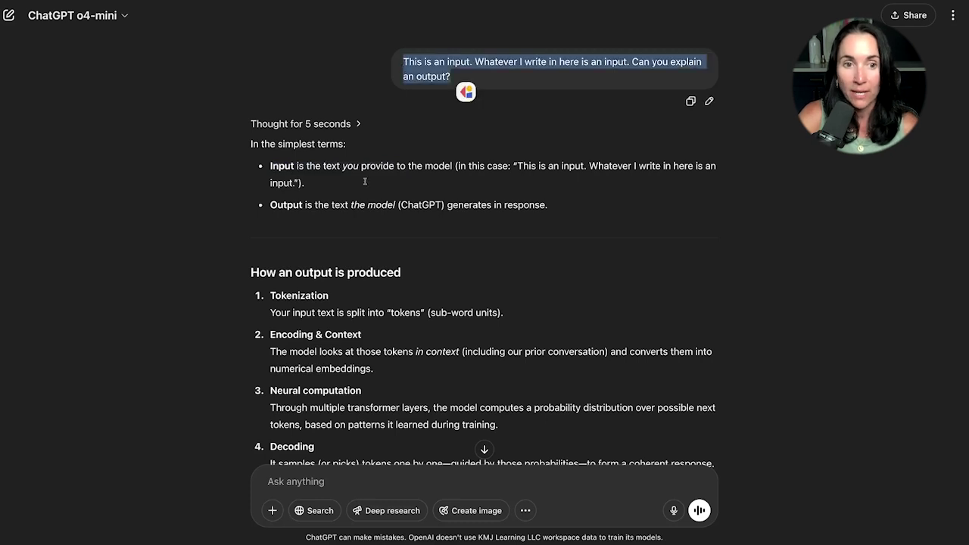
{"action": "left_click", "coordinate": [312, 214]}
{"action": "left_click_drag", "start_coordinate": [269, 205], "coordinate": [548, 206]}
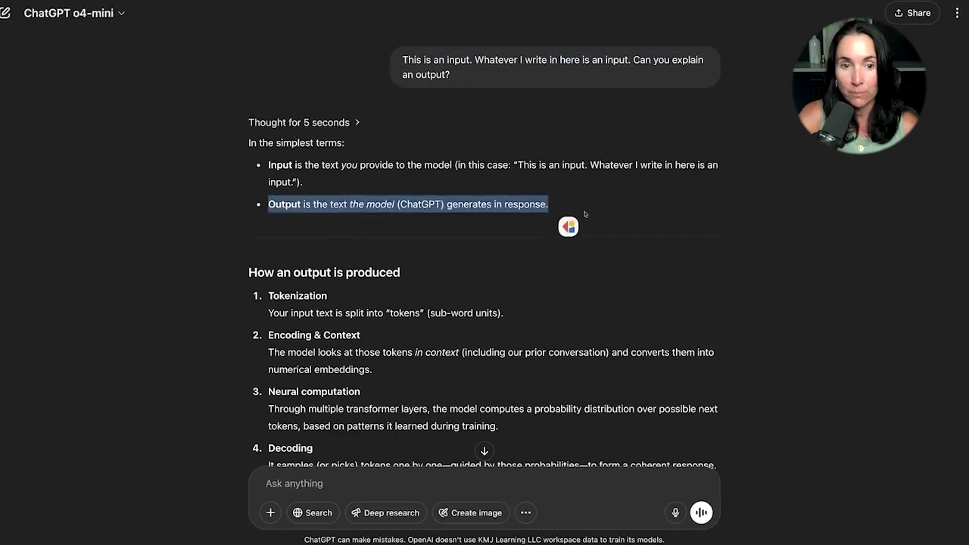
{"action": "scroll", "coordinate": [516, 220], "scroll_direction": "down", "scroll_amount": 3}
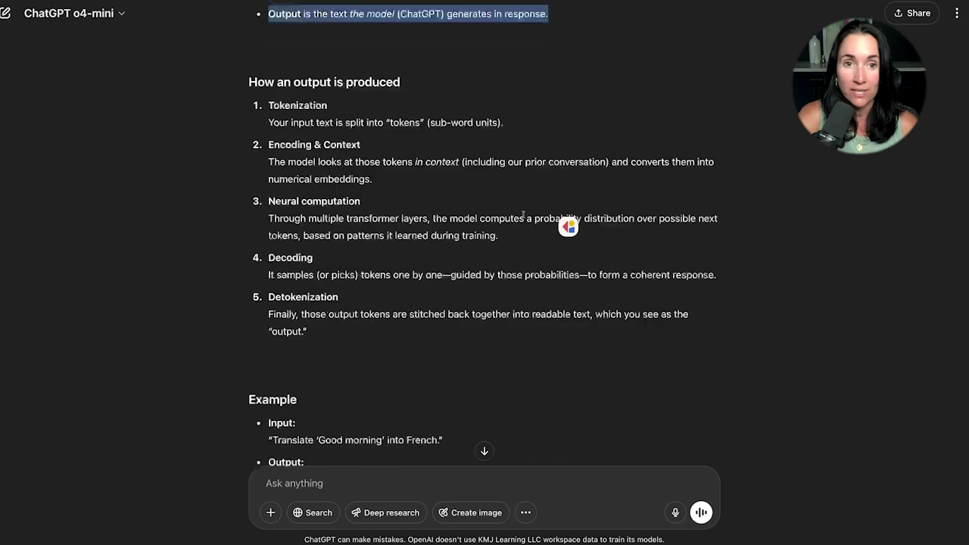
{"action": "scroll", "coordinate": [415, 161], "scroll_direction": "down", "scroll_amount": 3}
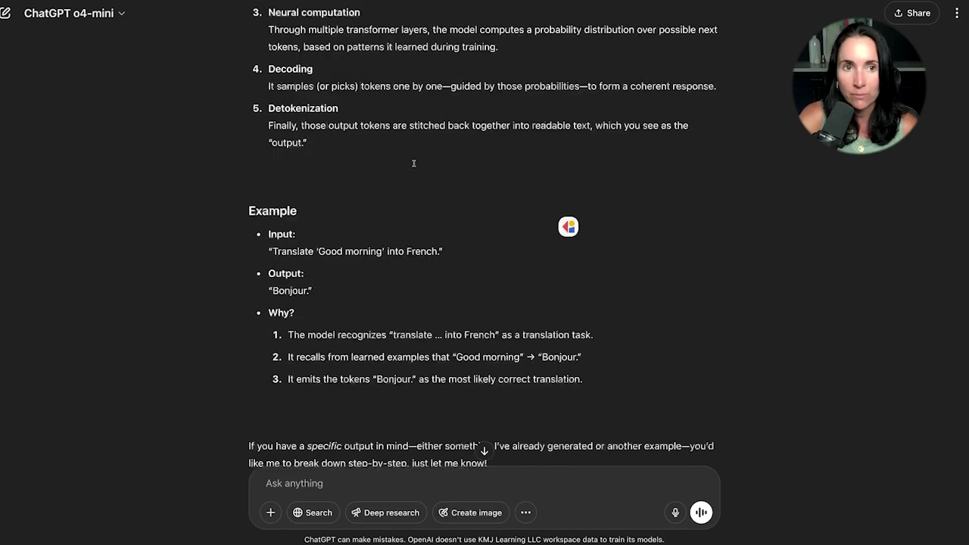
{"action": "scroll", "coordinate": [416, 164], "scroll_direction": "up", "scroll_amount": 6}
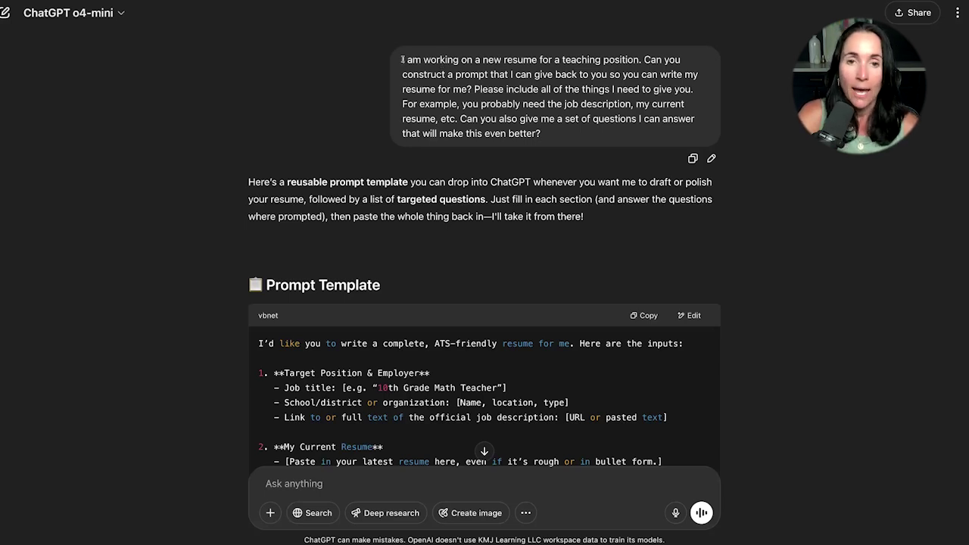
Read the teaching resume request, its closing sentence asking for a set of questions, and the introduction of the reply.
{"action": "left_click_drag", "start_coordinate": [404, 59], "coordinate": [544, 134]}
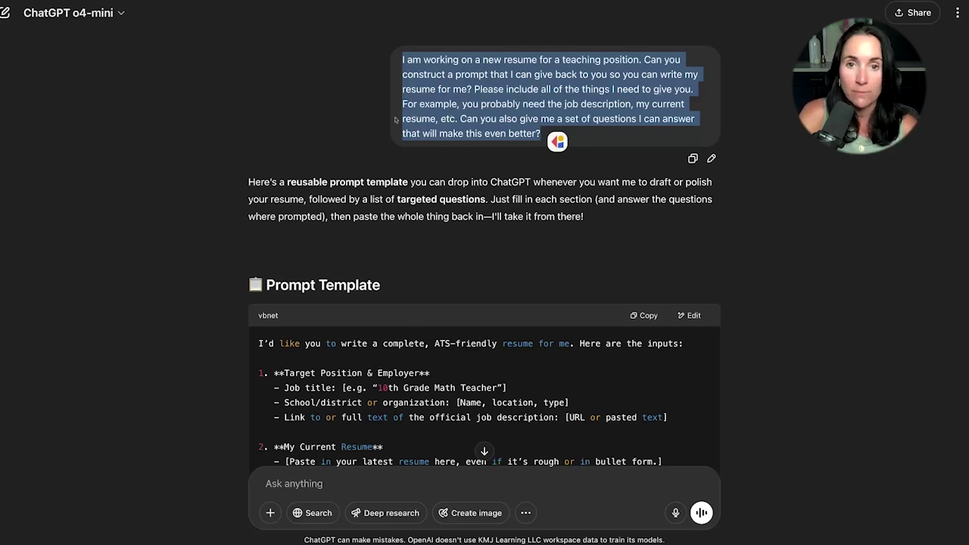
{"action": "left_click", "coordinate": [457, 118]}
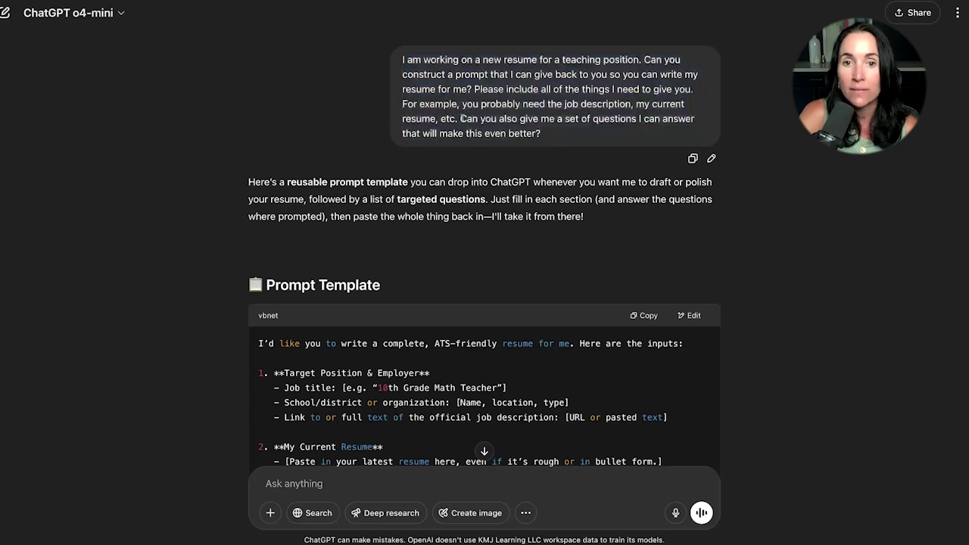
{"action": "left_click_drag", "start_coordinate": [460, 118], "coordinate": [540, 134]}
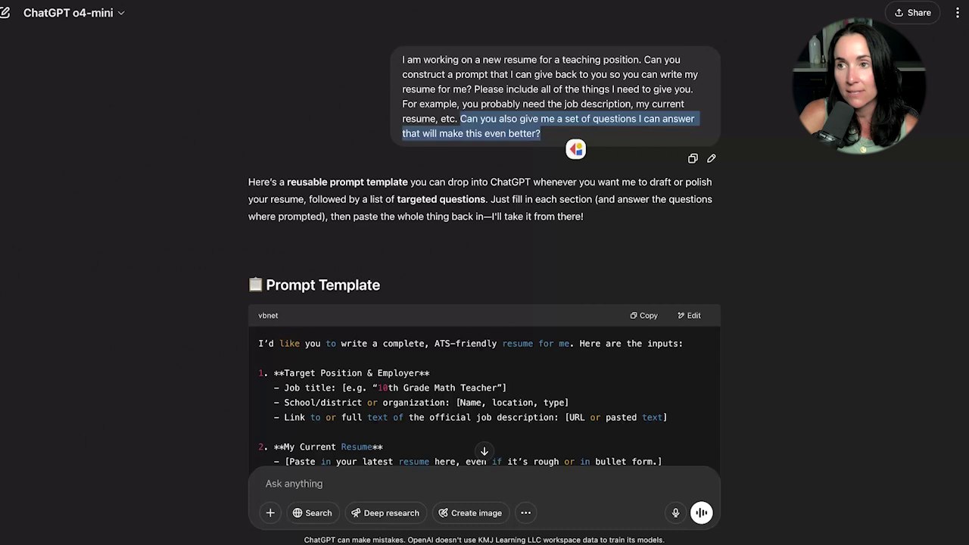
{"action": "left_click", "coordinate": [538, 129]}
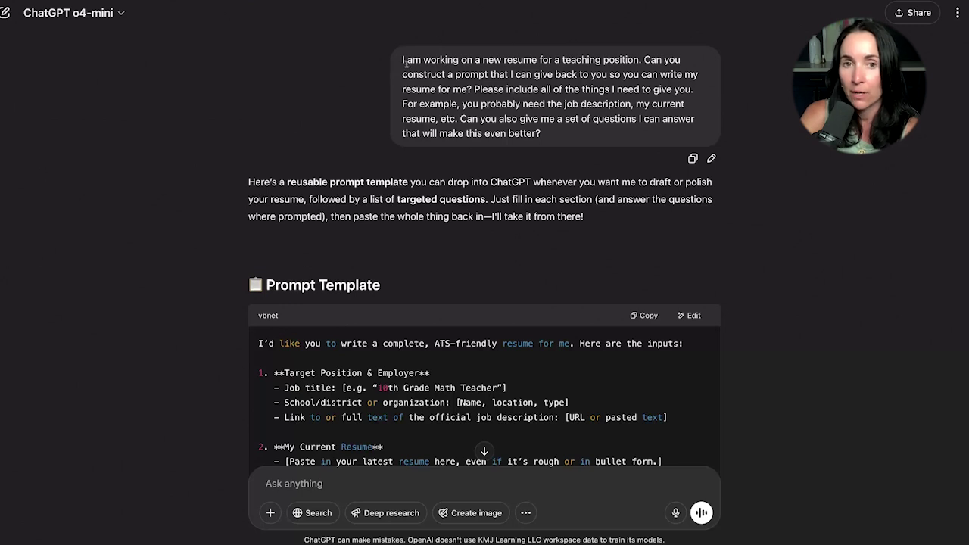
{"action": "left_click_drag", "start_coordinate": [403, 61], "coordinate": [540, 135]}
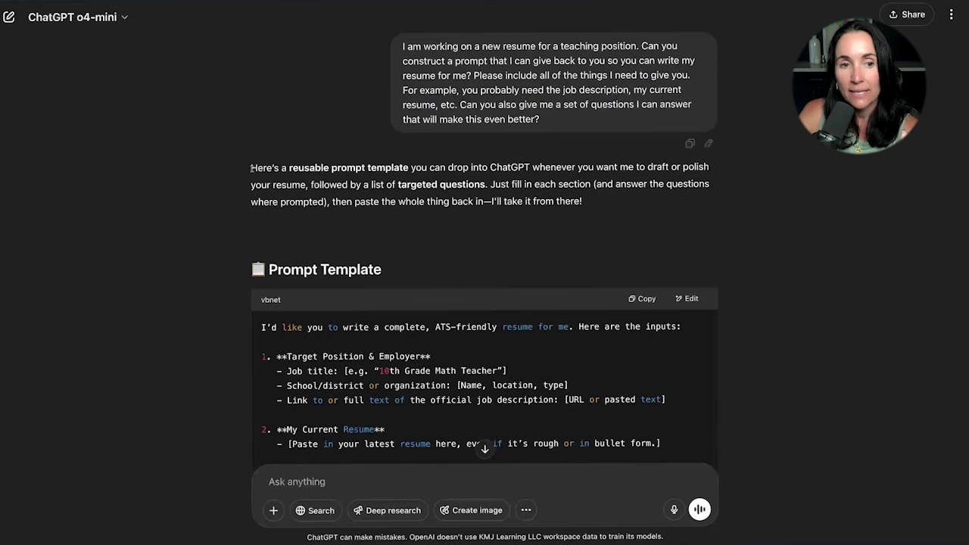
{"action": "left_click_drag", "start_coordinate": [251, 167], "coordinate": [585, 214]}
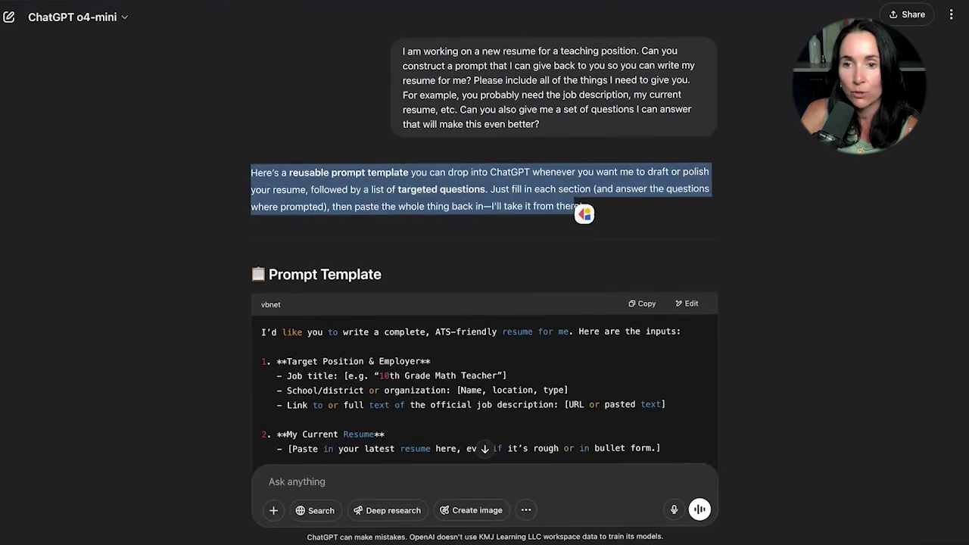
Copy the resume prompt template from the reply and paste it into the message box.
{"action": "scroll", "coordinate": [359, 212], "scroll_direction": "down", "scroll_amount": 3}
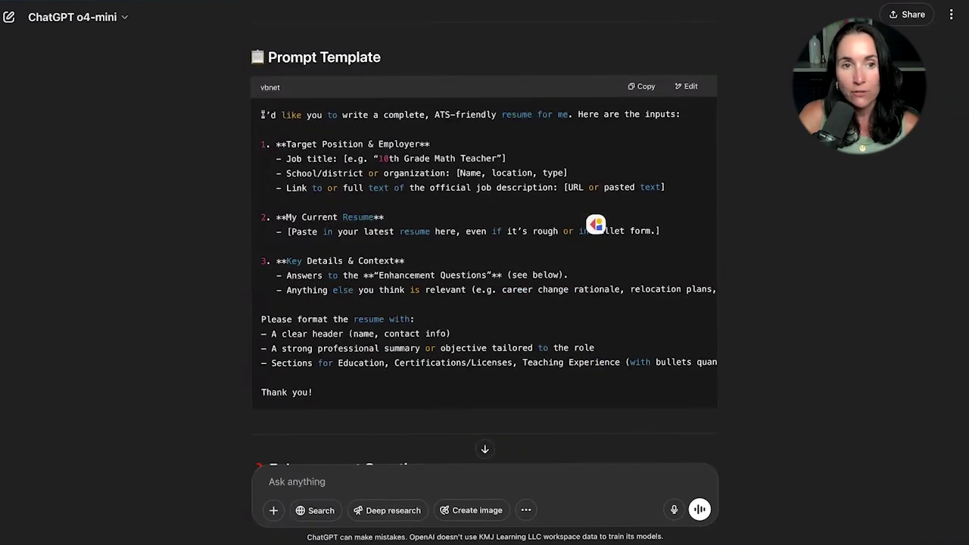
{"action": "left_click", "coordinate": [640, 87]}
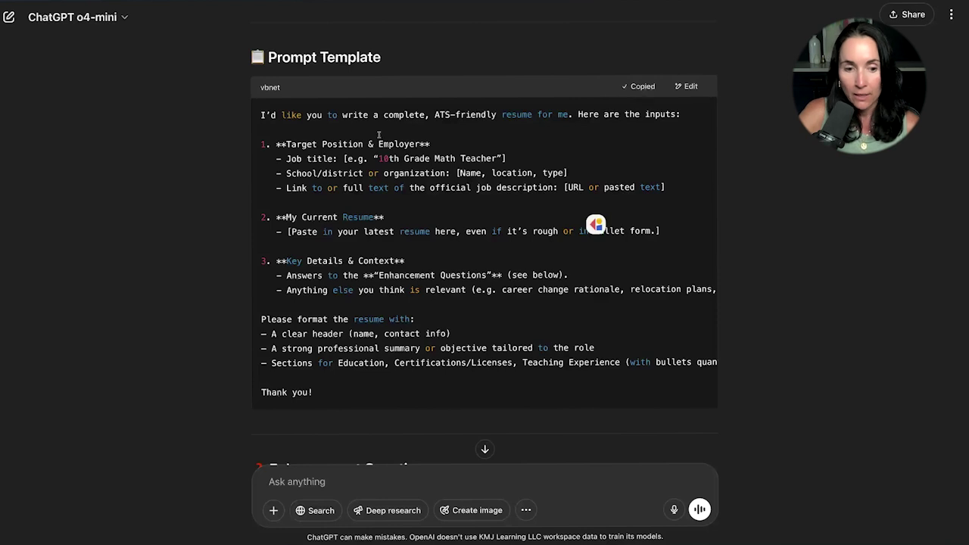
{"action": "left_click", "coordinate": [275, 492]}
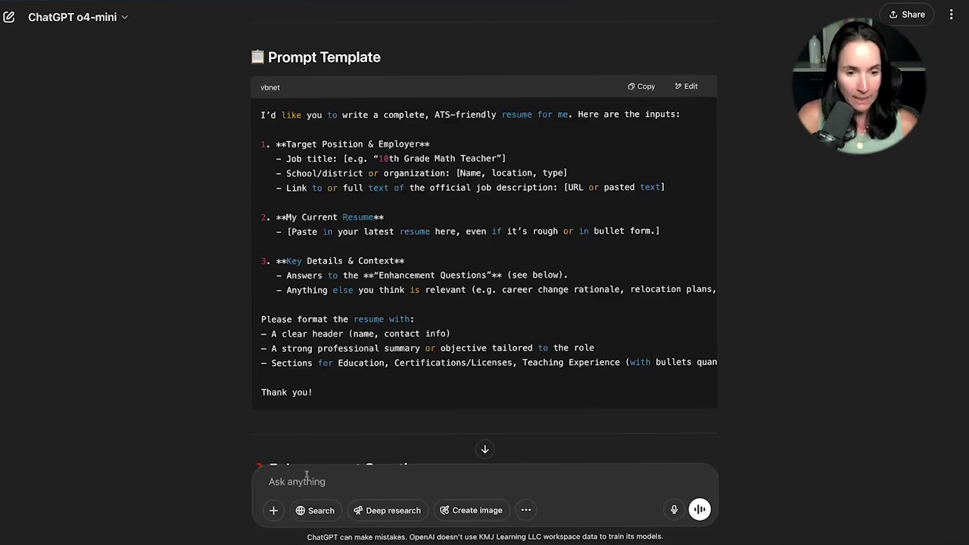
{"action": "key", "text": "ctrl+v"}
{"action": "scroll", "coordinate": [333, 444], "scroll_direction": "up", "scroll_amount": 10}
{"action": "scroll", "coordinate": [333, 443], "scroll_direction": "up", "scroll_amount": 1}
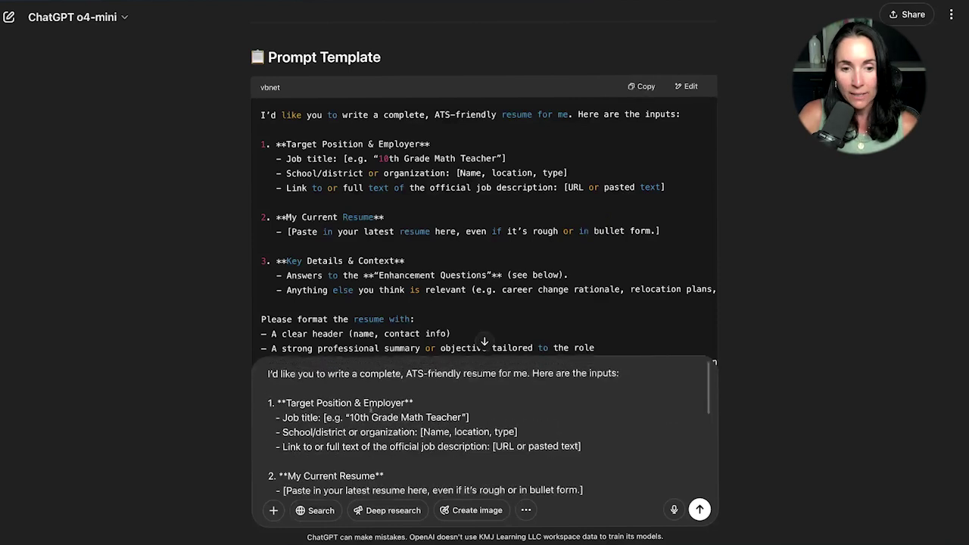
Review the job title, organization and current resume placeholders in the pasted draft, and clear the whole draft.
{"action": "left_click_drag", "start_coordinate": [323, 417], "coordinate": [482, 432]}
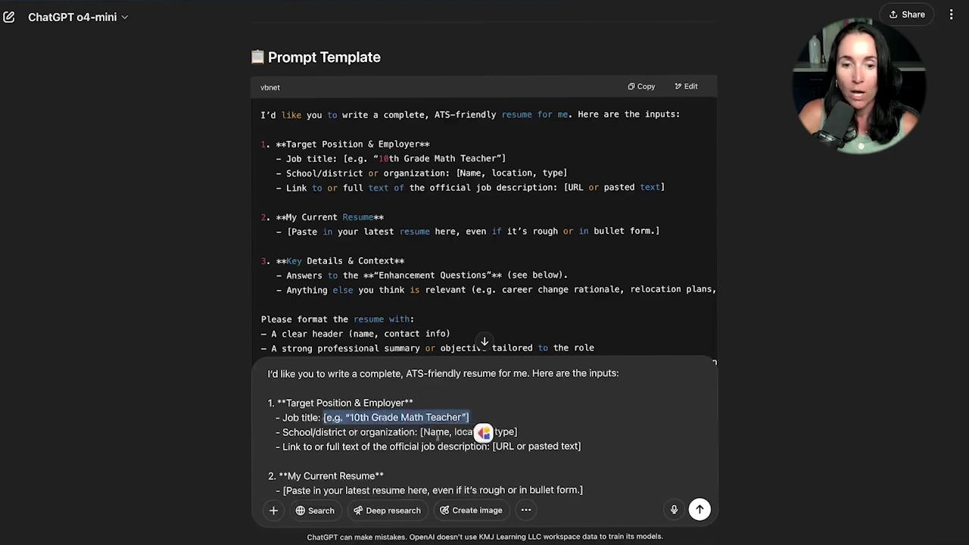
{"action": "left_click_drag", "start_coordinate": [517, 432], "coordinate": [420, 432]}
{"action": "scroll", "coordinate": [435, 446], "scroll_direction": "down", "scroll_amount": 2}
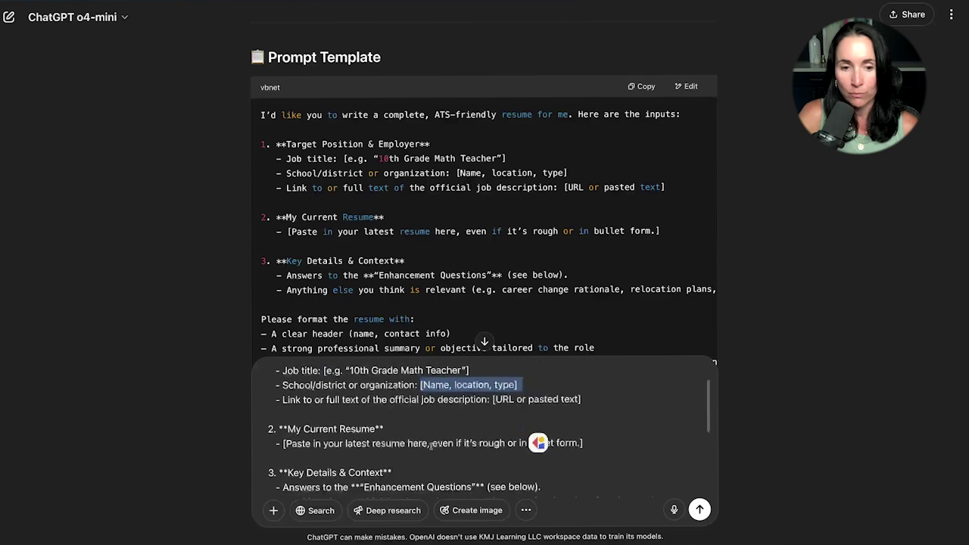
{"action": "left_click_drag", "start_coordinate": [283, 443], "coordinate": [504, 443]}
{"action": "scroll", "coordinate": [517, 454], "scroll_direction": "down", "scroll_amount": 2}
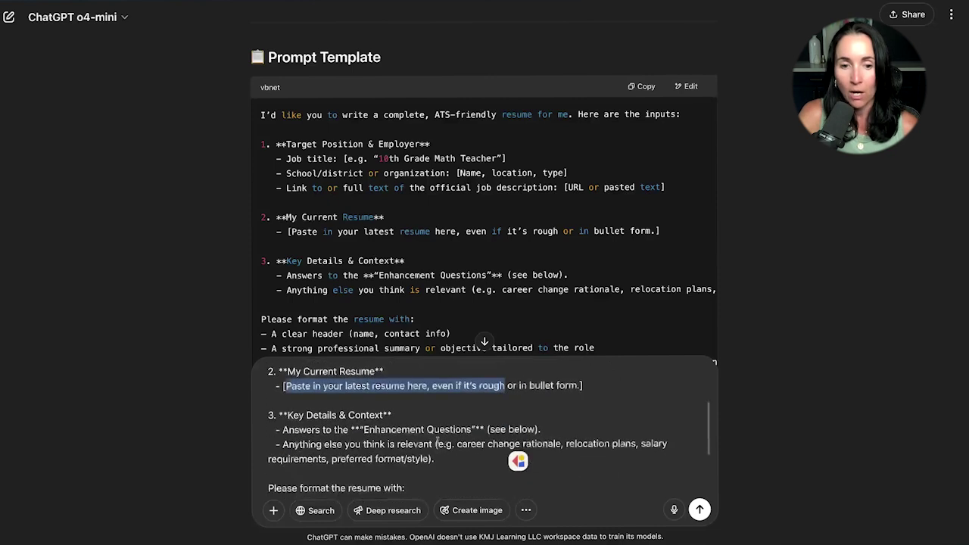
{"action": "scroll", "coordinate": [393, 417], "scroll_direction": "down", "scroll_amount": 1}
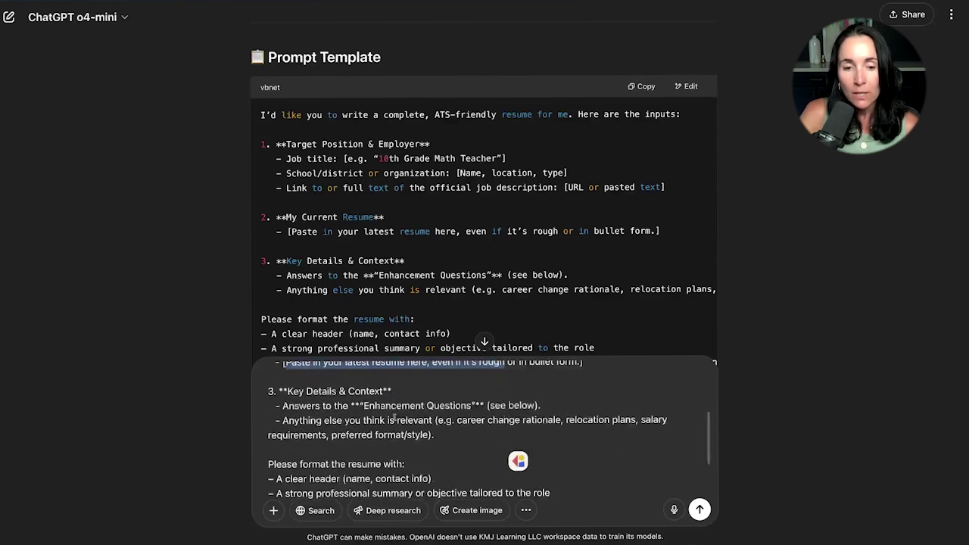
{"action": "scroll", "coordinate": [393, 415], "scroll_direction": "down", "scroll_amount": 1}
{"action": "scroll", "coordinate": [393, 415], "scroll_direction": "up", "scroll_amount": 5}
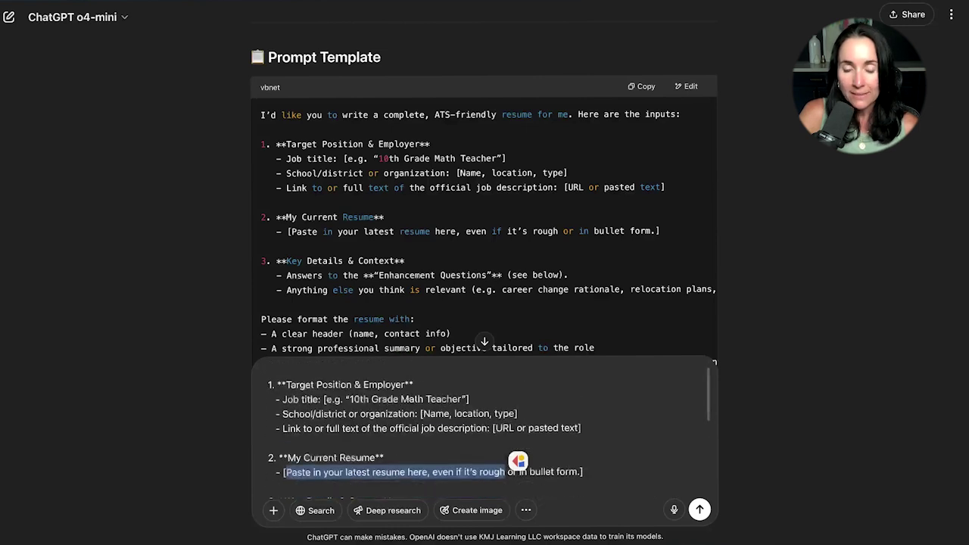
{"action": "scroll", "coordinate": [406, 454], "scroll_direction": "down", "scroll_amount": 5}
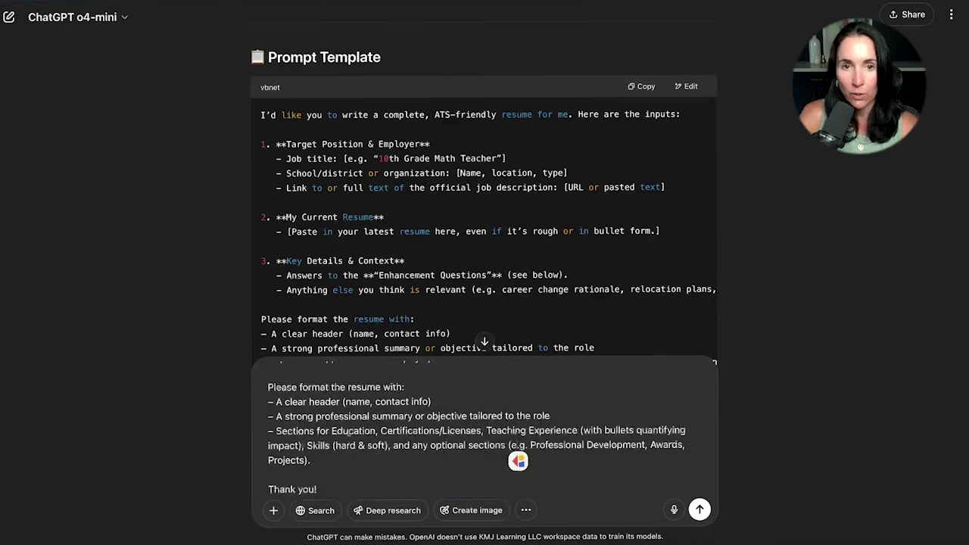
{"action": "key", "text": "ctrl+a"}
{"action": "key", "text": "BackSpace"}
Copy the prompt template into an untitled Google Docs document and select its job title placeholder.
{"action": "left_click", "coordinate": [642, 86]}
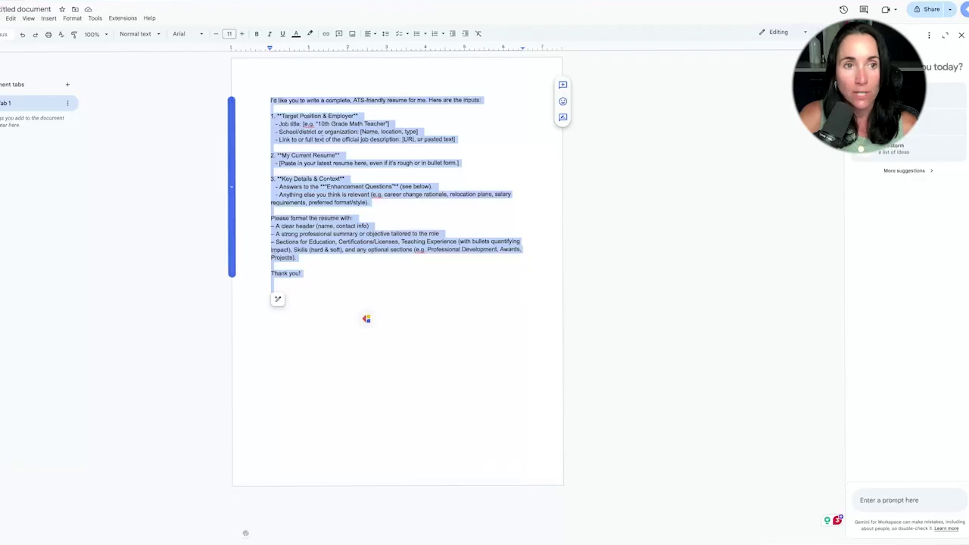
{"action": "left_click", "coordinate": [272, 146]}
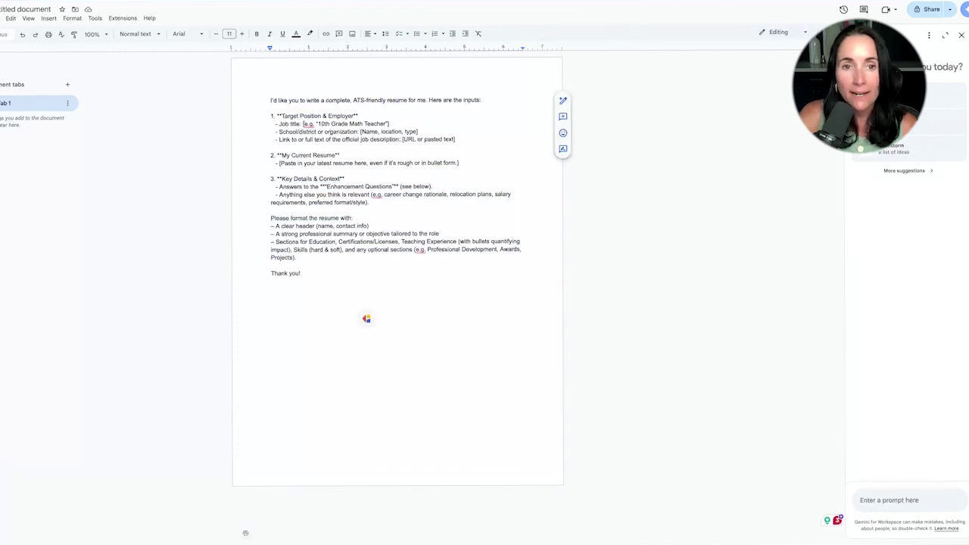
{"action": "left_click_drag", "start_coordinate": [302, 123], "coordinate": [389, 124]}
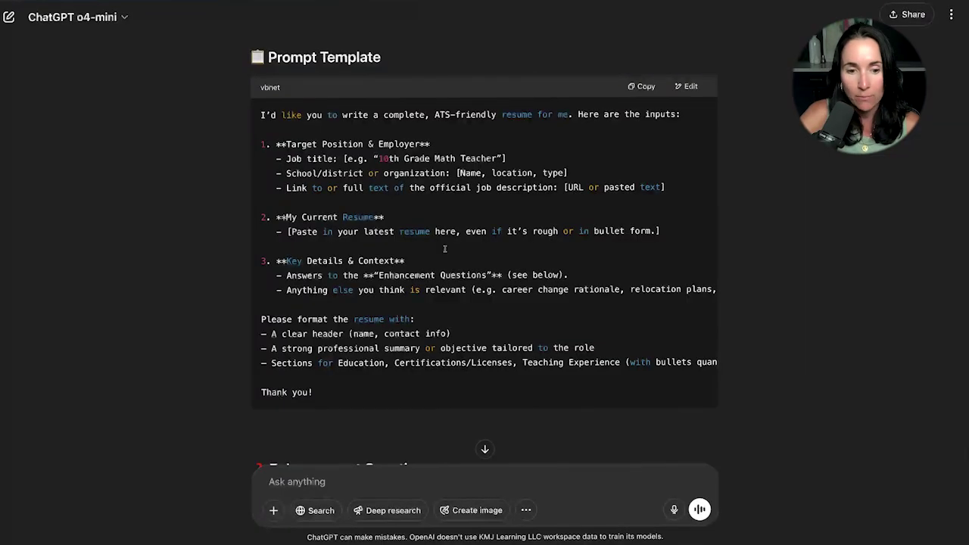
Draft the sample text "Type something" in the message box, correcting its misspelled second word.
{"action": "type", "text": "Type"}
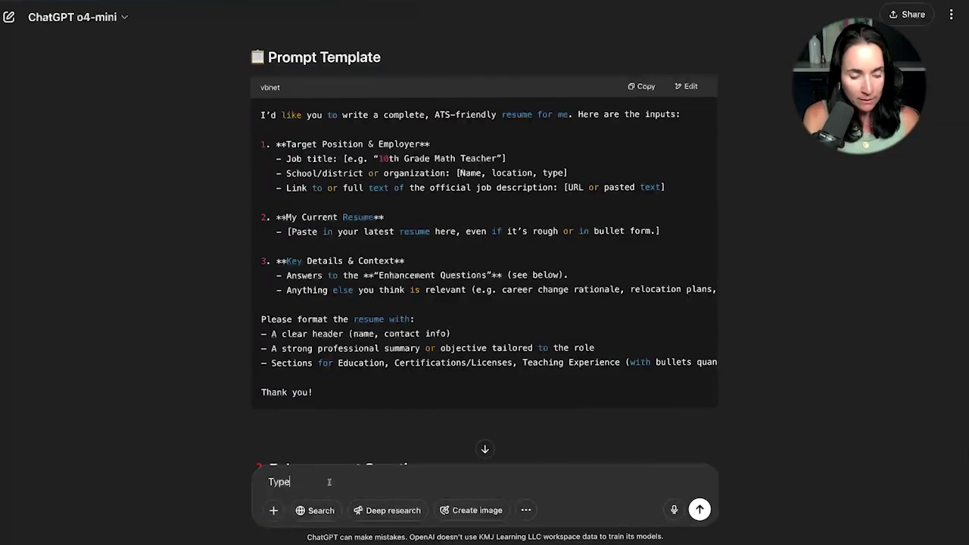
{"action": "type", "text": " somthing"}
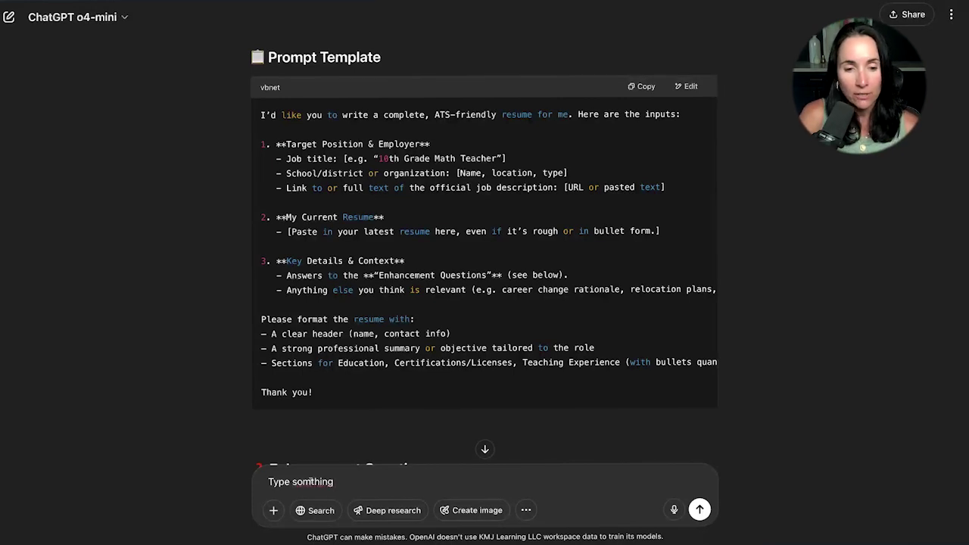
{"action": "left_click", "coordinate": [309, 481]}
{"action": "type", "text": "e"}
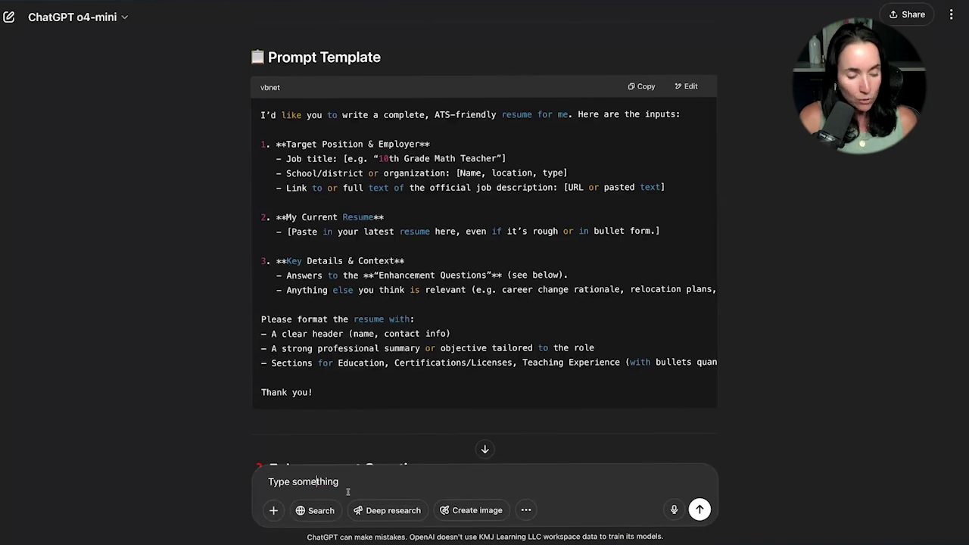
Insert several line breaks inside the sample text without sending it, and clear the message box.
{"action": "key", "text": "shift+Return"}
{"action": "key", "text": "shift+Return"}
{"action": "key", "text": "shift+Return"}
{"action": "key", "text": "shift+Return"}
{"action": "key", "text": "shift+Return"}
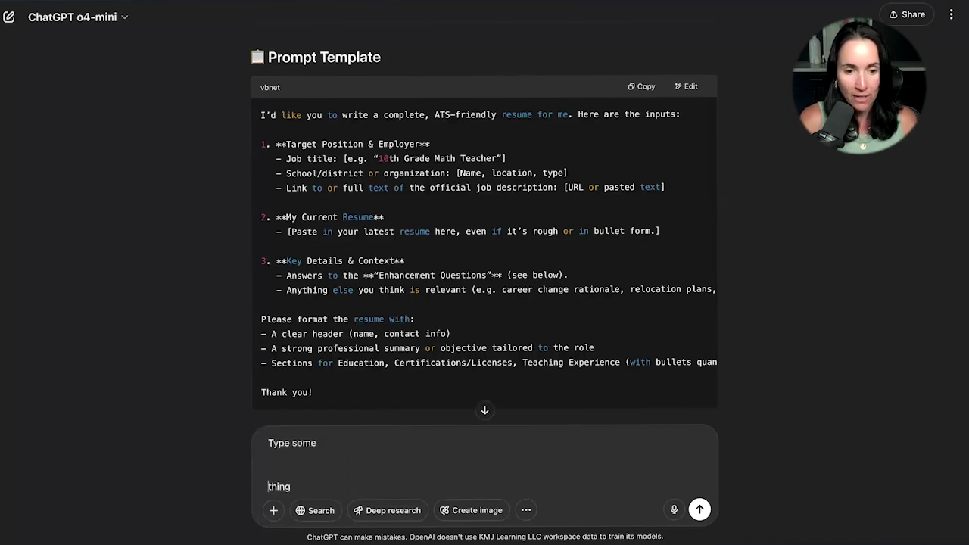
{"action": "key", "text": "shift+Return"}
{"action": "key", "text": "shift+Return"}
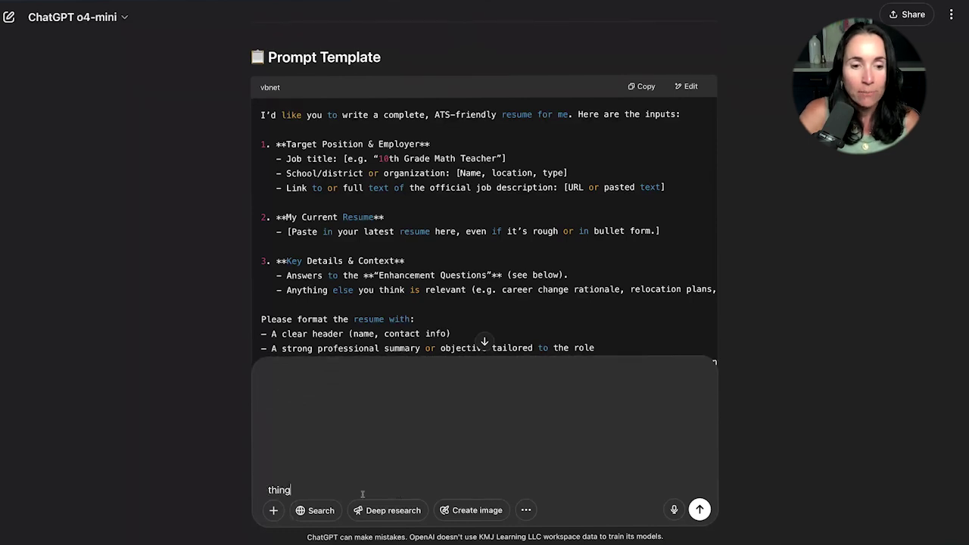
{"action": "key", "text": "ctrl+a"}
{"action": "key", "text": "BackSpace"}
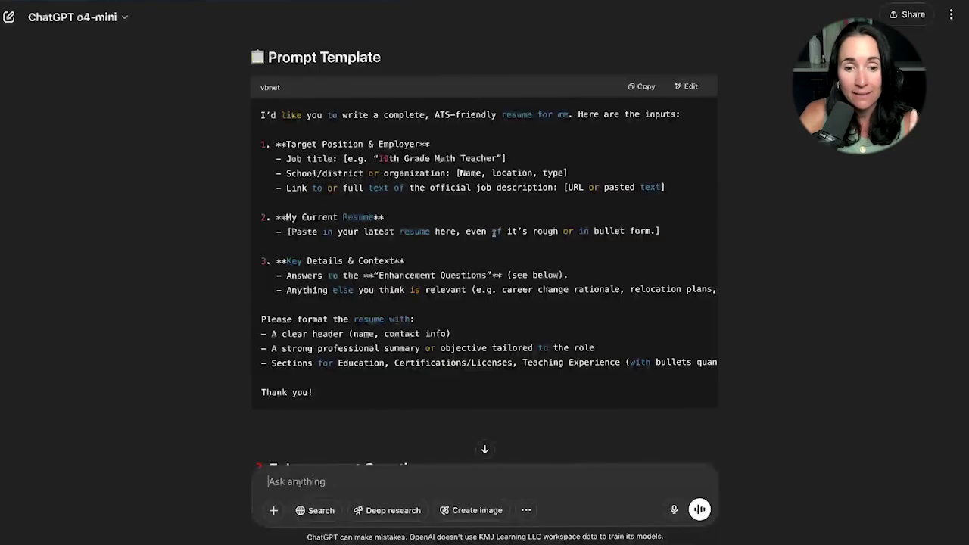
Locate the Enhancement Questions section and highlight the request's closing sentence that asks for a set of questions.
{"action": "scroll", "coordinate": [494, 237], "scroll_direction": "down", "scroll_amount": 1}
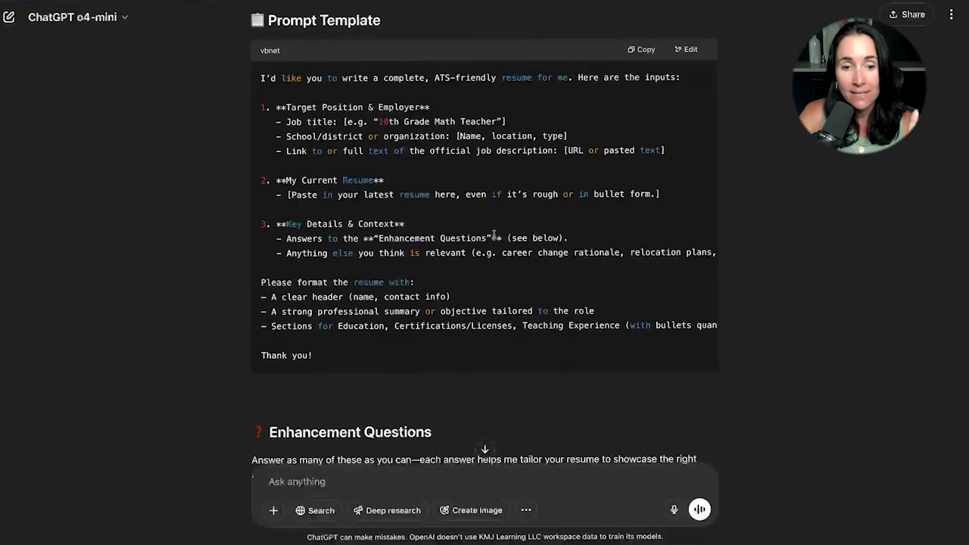
{"action": "scroll", "coordinate": [494, 237], "scroll_direction": "down", "scroll_amount": 2}
{"action": "scroll", "coordinate": [382, 301], "scroll_direction": "down", "scroll_amount": 2}
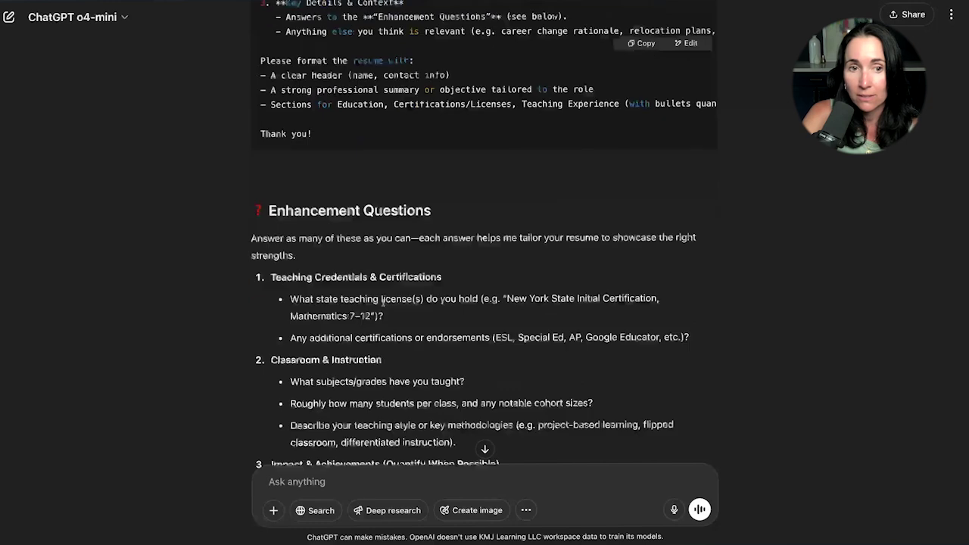
{"action": "scroll", "coordinate": [382, 302], "scroll_direction": "down", "scroll_amount": 2}
{"action": "scroll", "coordinate": [492, 100], "scroll_direction": "up", "scroll_amount": 7}
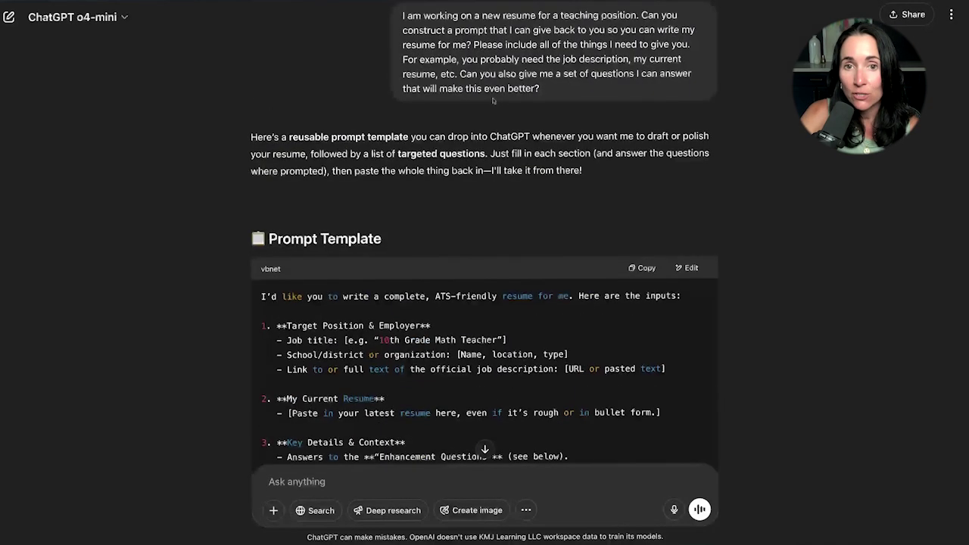
{"action": "left_click_drag", "start_coordinate": [459, 74], "coordinate": [609, 95]}
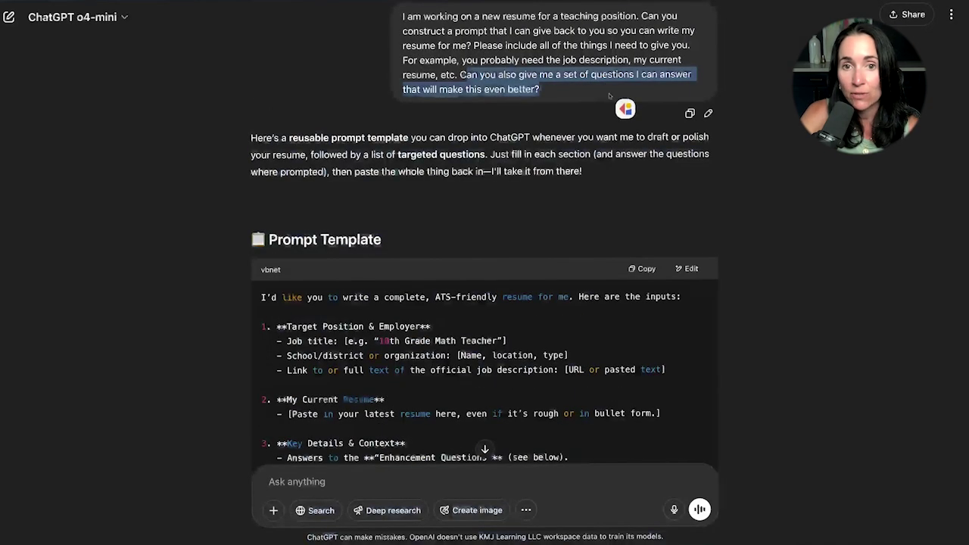
{"action": "left_click_drag", "start_coordinate": [459, 75], "coordinate": [541, 91]}
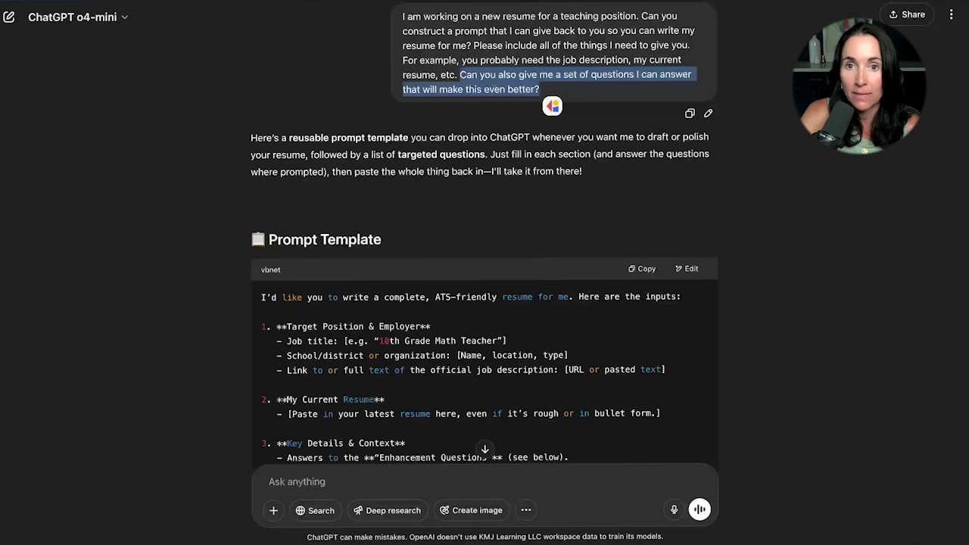
Read the enhancement questions under Teaching Credentials & Certifications and Classroom & Instruction, highlighting them along the way.
{"action": "scroll", "coordinate": [552, 106], "scroll_direction": "down", "scroll_amount": 10}
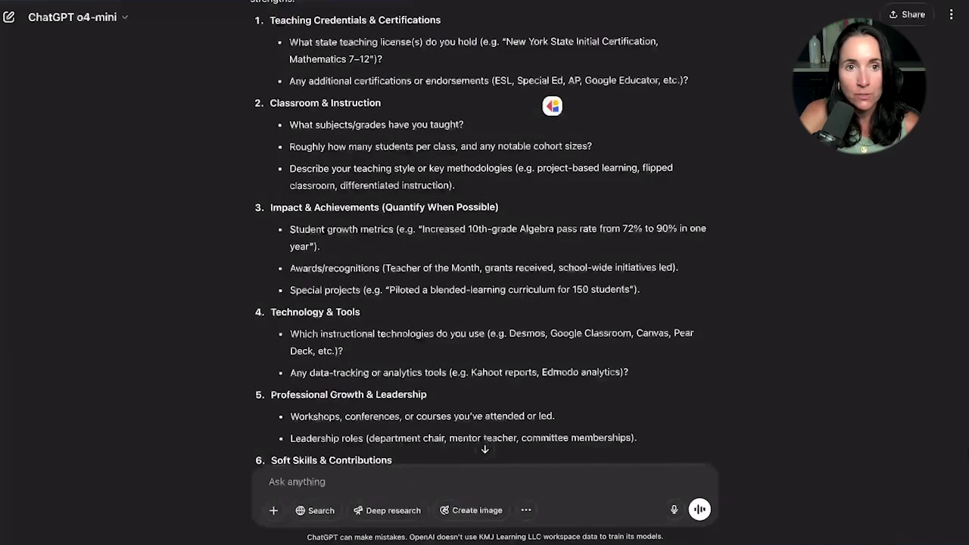
{"action": "scroll", "coordinate": [551, 106], "scroll_direction": "up", "scroll_amount": 1}
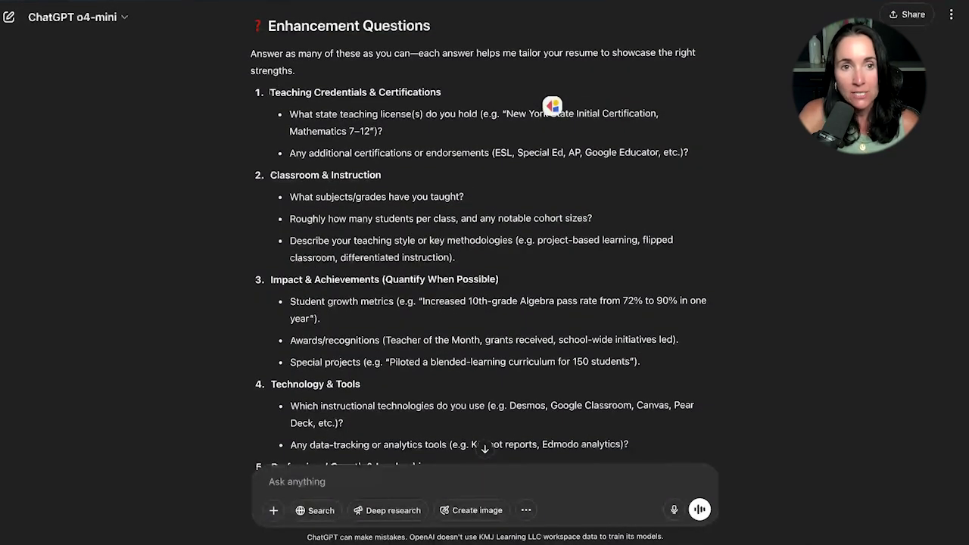
{"action": "left_click_drag", "start_coordinate": [270, 91], "coordinate": [446, 94]}
{"action": "left_click_drag", "start_coordinate": [289, 113], "coordinate": [582, 163]}
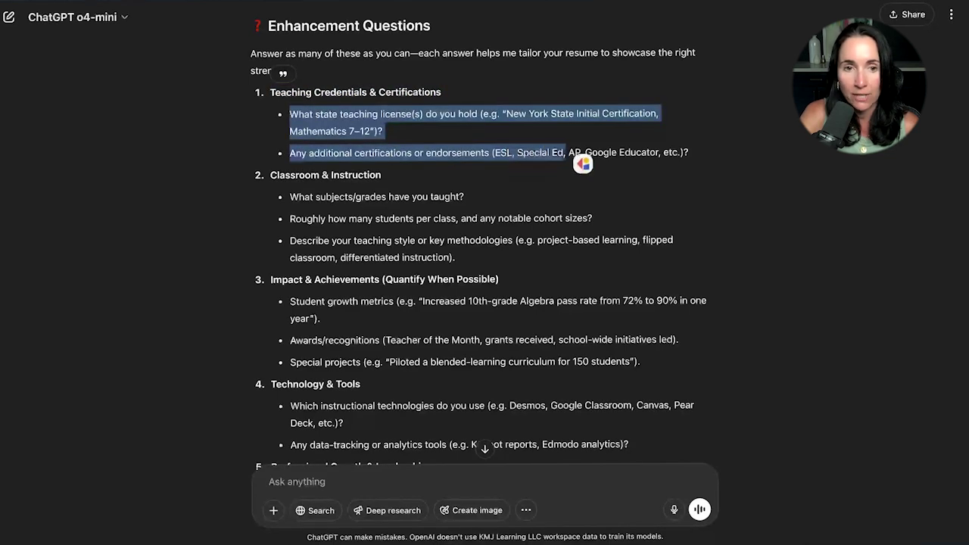
{"action": "scroll", "coordinate": [348, 159], "scroll_direction": "down", "scroll_amount": 1}
{"action": "left_click_drag", "start_coordinate": [270, 137], "coordinate": [397, 157]}
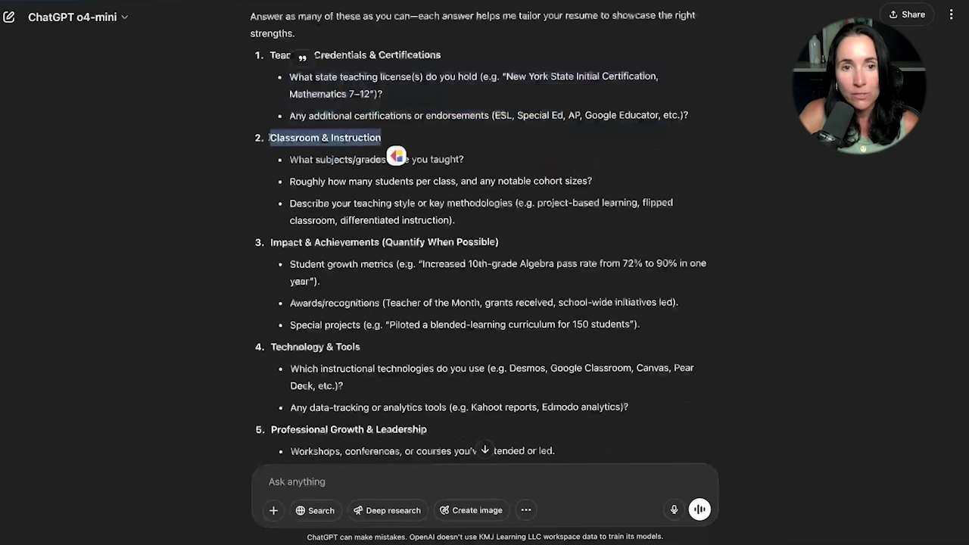
{"action": "triple_click", "coordinate": [294, 159]}
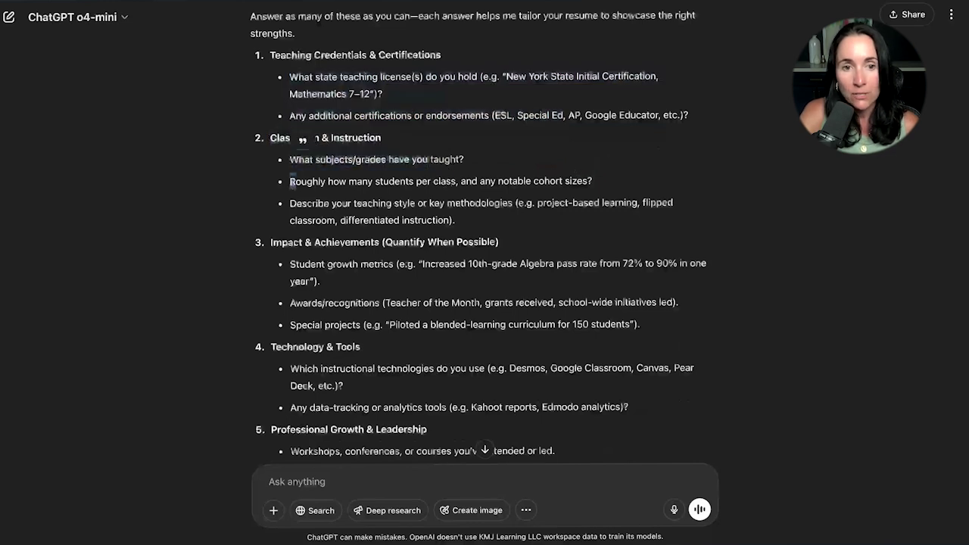
{"action": "left_click_drag", "start_coordinate": [292, 181], "coordinate": [529, 183]}
{"action": "left_click_drag", "start_coordinate": [292, 203], "coordinate": [499, 219]}
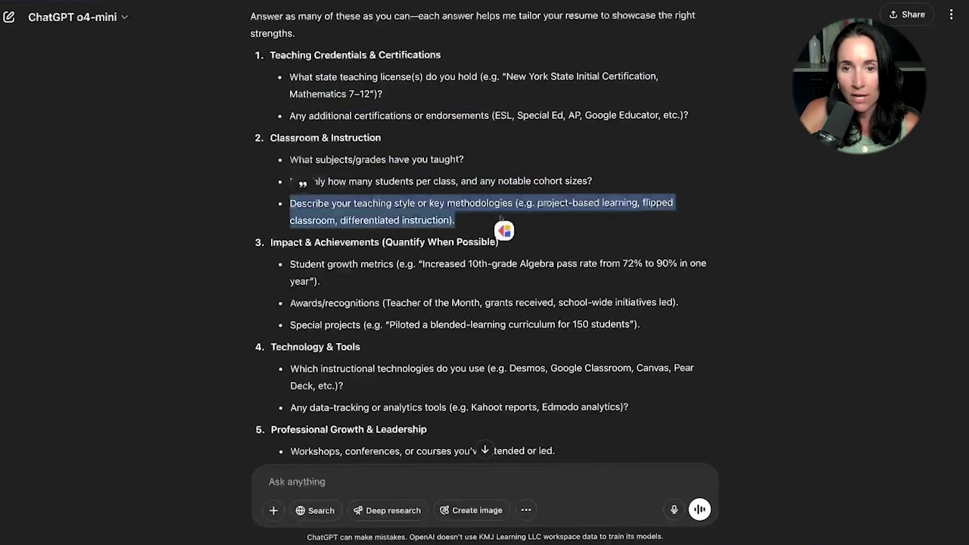
Read the remaining enhancement questions from Impact & Achievements through Optional Extras.
{"action": "scroll", "coordinate": [503, 230], "scroll_direction": "down", "scroll_amount": 1}
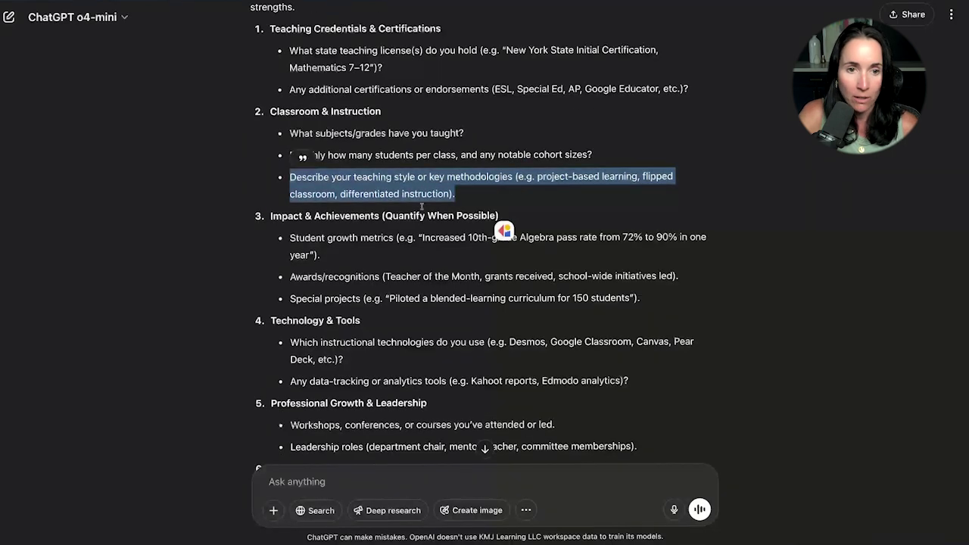
{"action": "triple_click", "coordinate": [503, 230]}
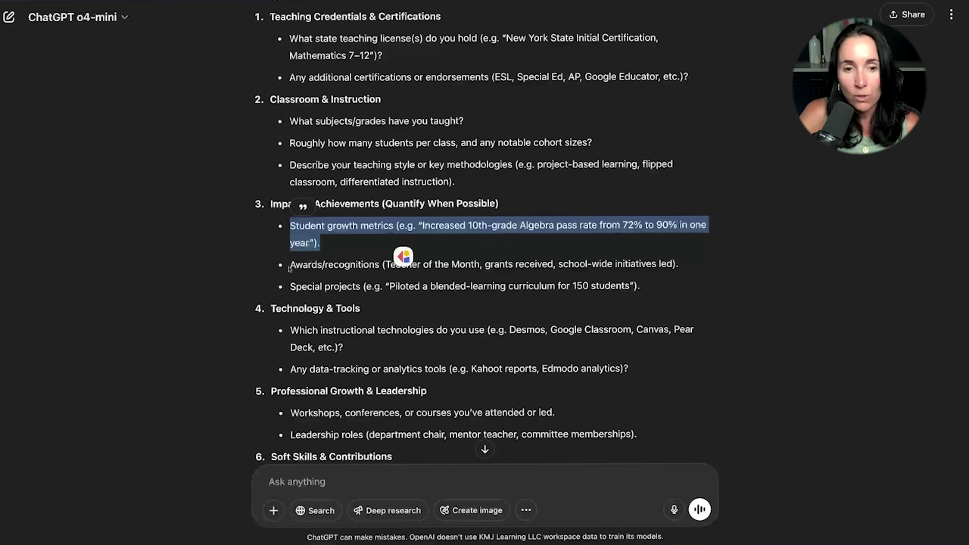
{"action": "left_click_drag", "start_coordinate": [289, 265], "coordinate": [659, 294]}
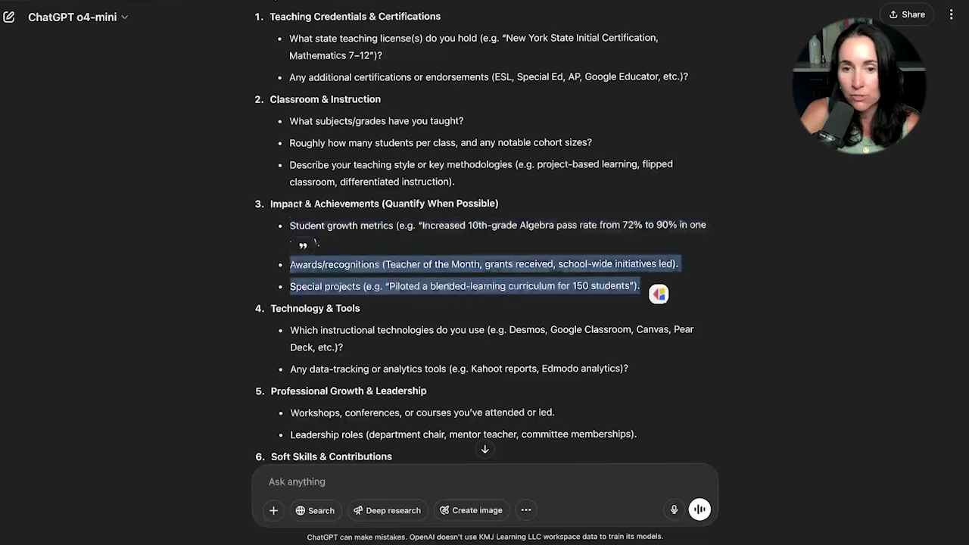
{"action": "scroll", "coordinate": [413, 279], "scroll_direction": "down", "scroll_amount": 1}
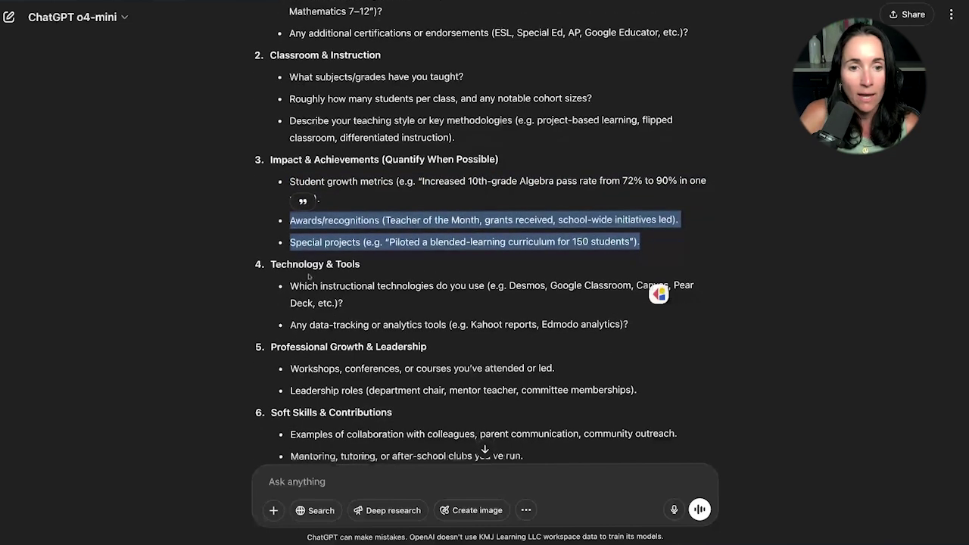
{"action": "left_click_drag", "start_coordinate": [281, 286], "coordinate": [377, 304]}
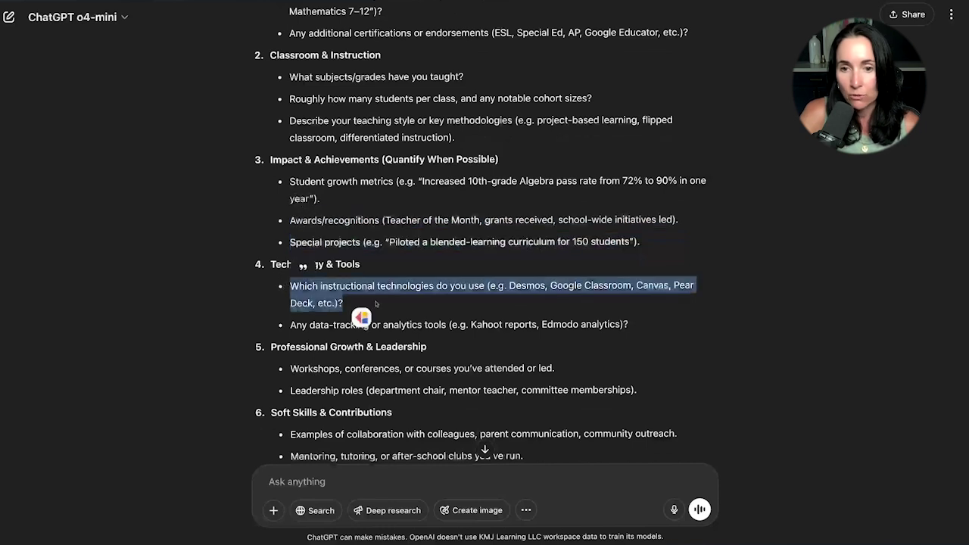
{"action": "scroll", "coordinate": [595, 277], "scroll_direction": "down", "scroll_amount": 2}
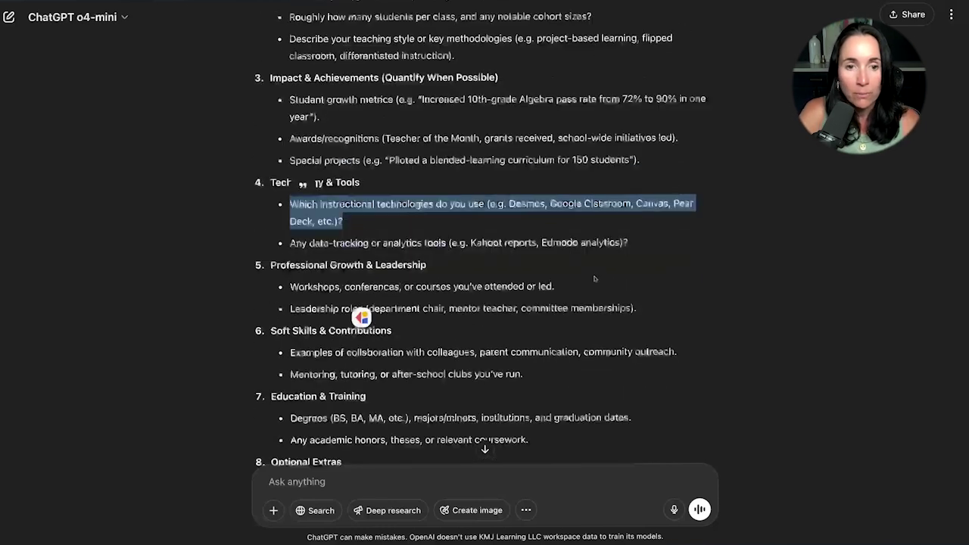
{"action": "left_click_drag", "start_coordinate": [265, 264], "coordinate": [547, 428]}
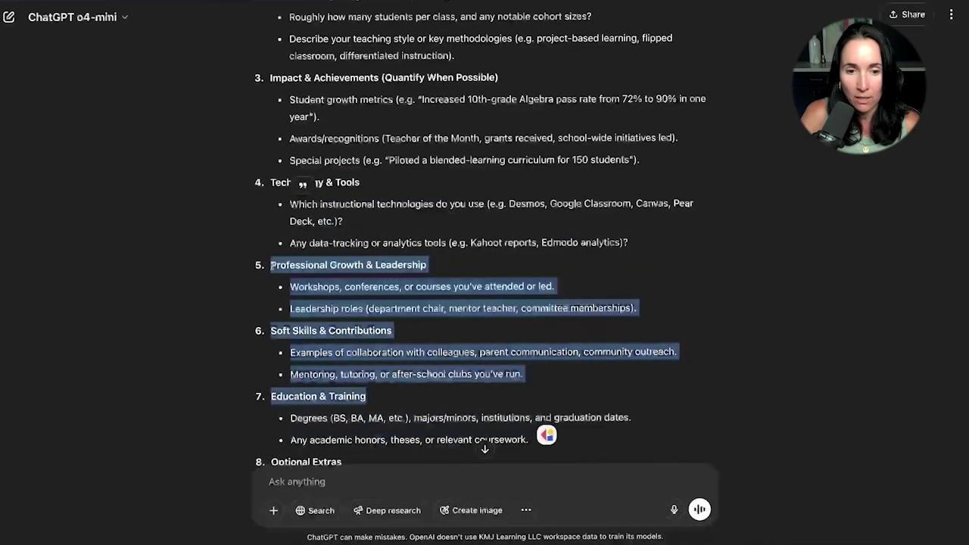
{"action": "scroll", "coordinate": [541, 414], "scroll_direction": "down", "scroll_amount": 2}
{"action": "left_click", "coordinate": [271, 219]}
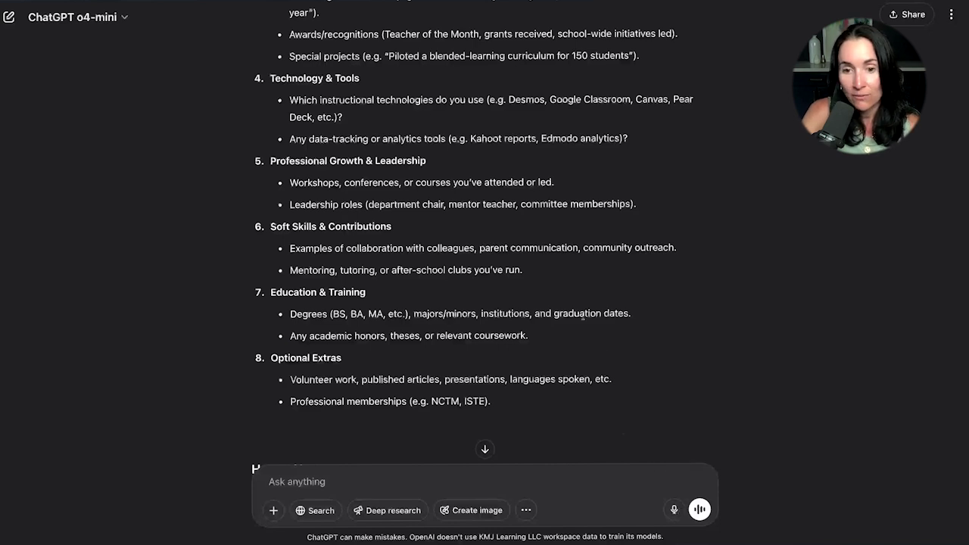
Record a voice dictation for the message box with the enhancement questions in view, and discard the recording.
{"action": "scroll", "coordinate": [598, 349], "scroll_direction": "up", "scroll_amount": 5}
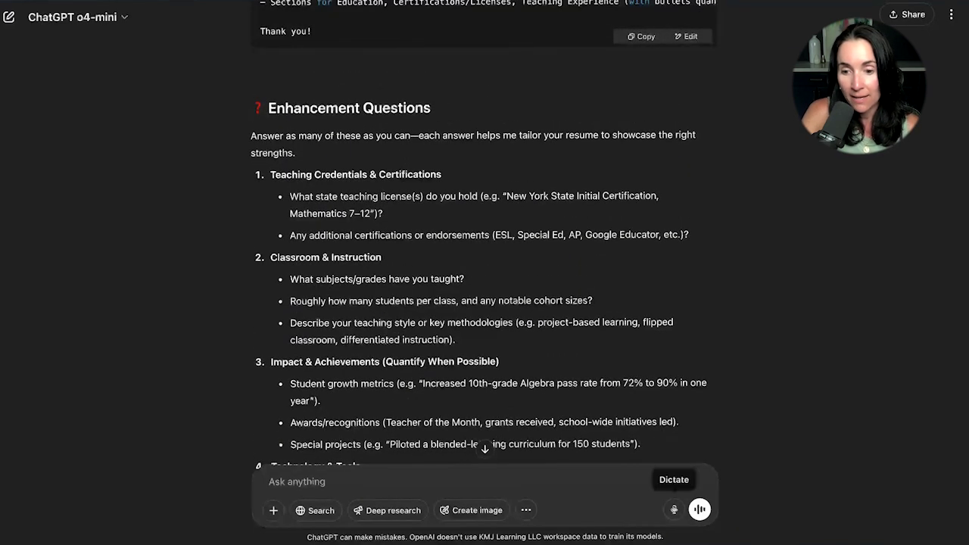
{"action": "left_click", "coordinate": [673, 509]}
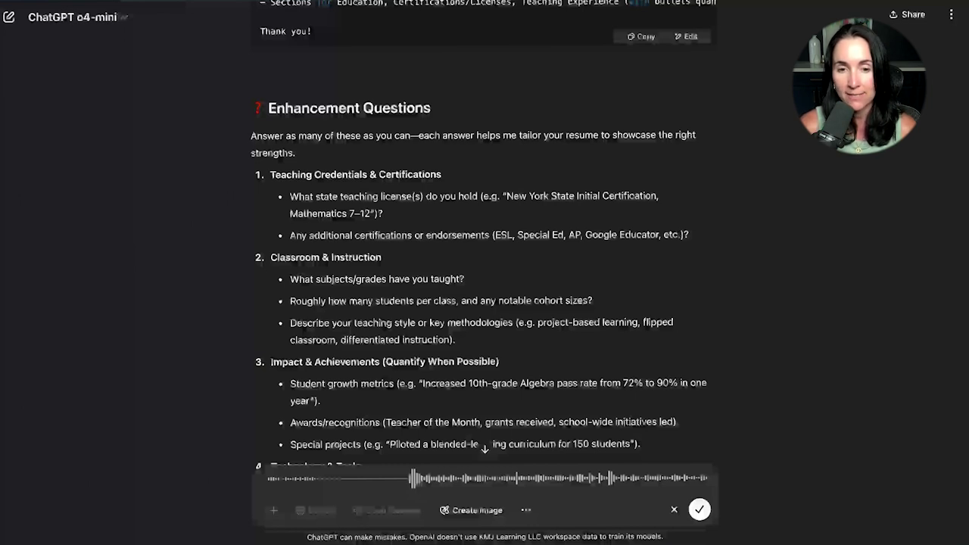
{"action": "key", "text": "Escape"}
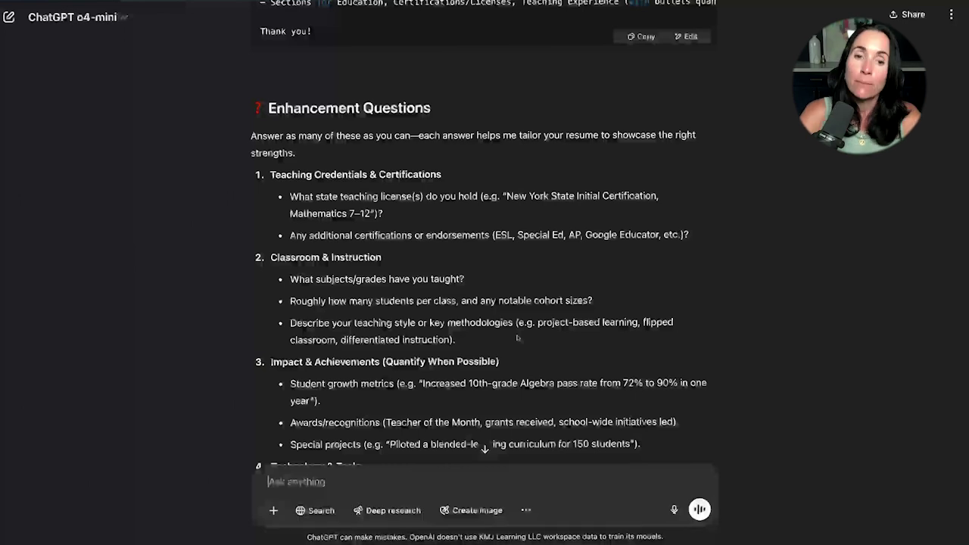
Review the enhancement questions again, highlighting from their heading through the Impact & Achievements title.
{"action": "scroll", "coordinate": [517, 339], "scroll_direction": "down", "scroll_amount": 2}
{"action": "scroll", "coordinate": [517, 338], "scroll_direction": "down", "scroll_amount": 1}
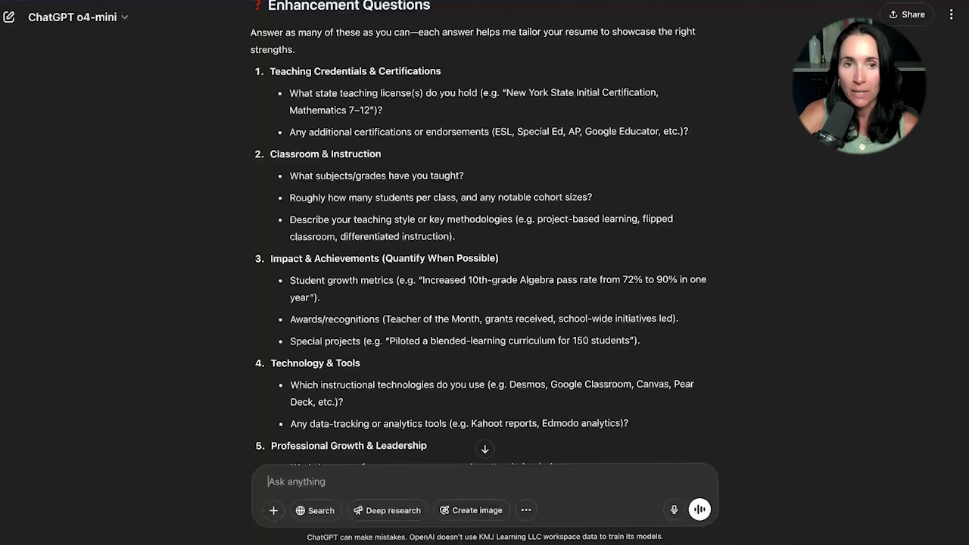
{"action": "scroll", "coordinate": [484, 227], "scroll_direction": "up", "scroll_amount": 1}
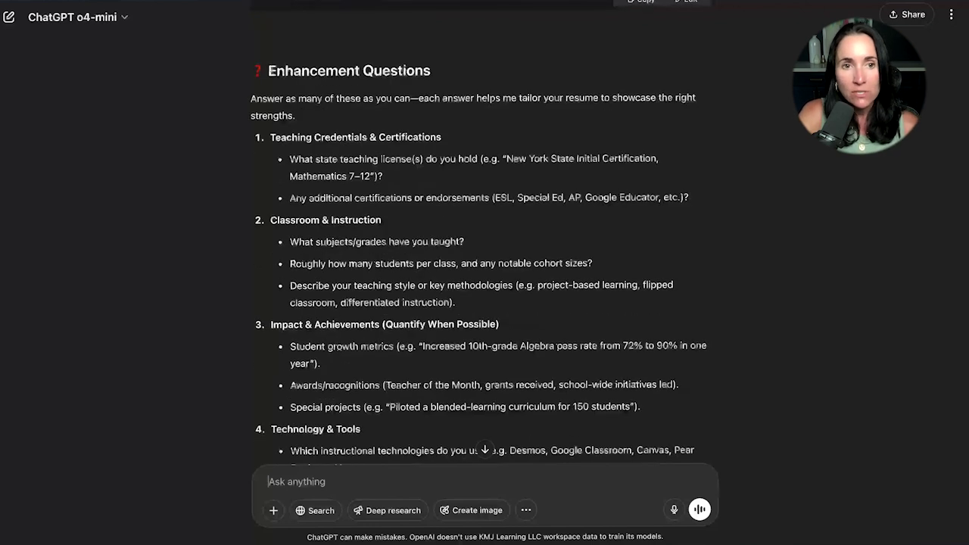
{"action": "left_click_drag", "start_coordinate": [267, 70], "coordinate": [474, 347]}
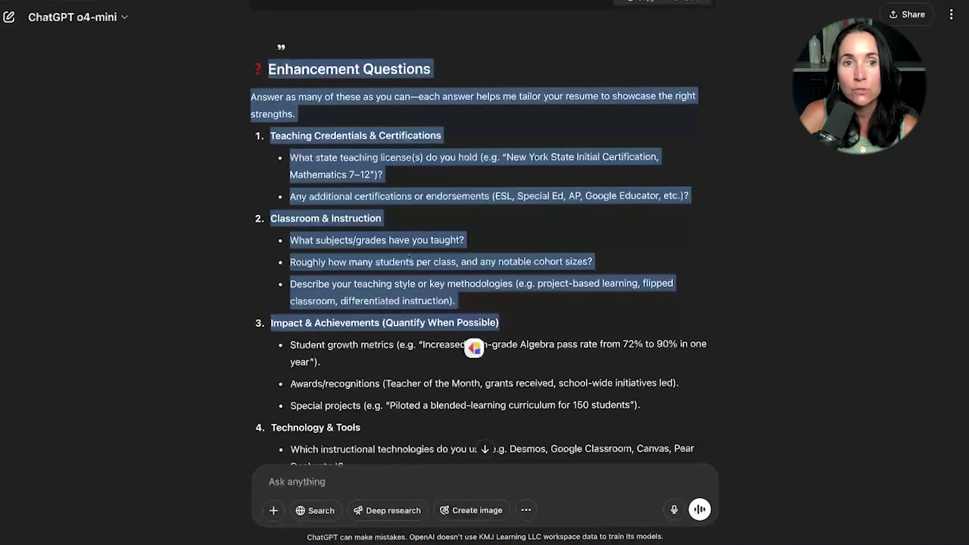
{"action": "left_click", "coordinate": [450, 264]}
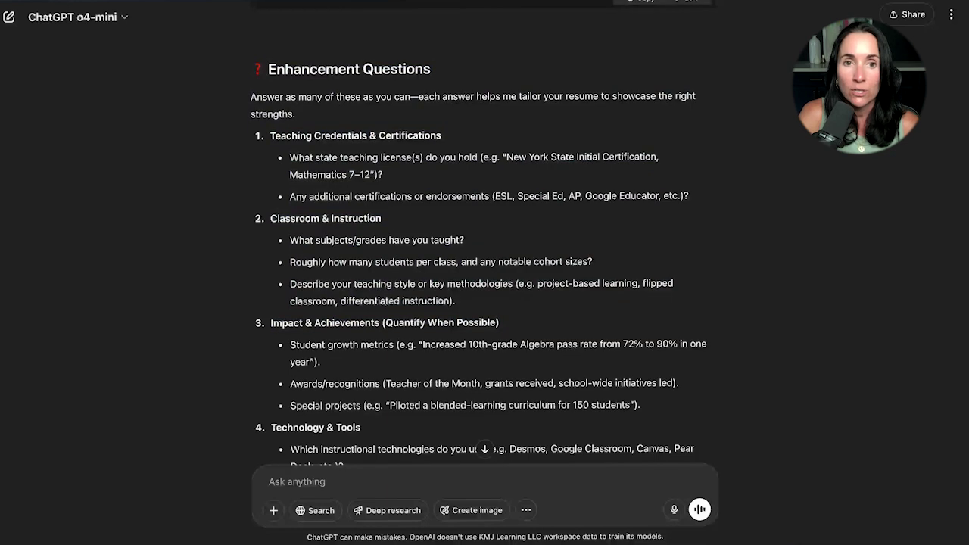
Read the follow-up message asking to adapt the questions for a new teacher changing careers from human resources.
{"action": "scroll", "coordinate": [484, 242], "scroll_direction": "down", "scroll_amount": 15}
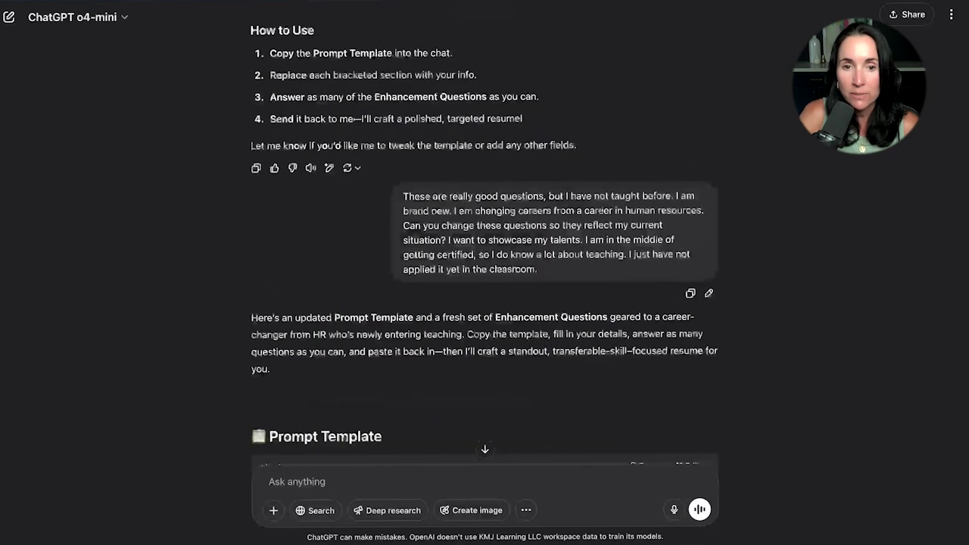
{"action": "left_click_drag", "start_coordinate": [403, 196], "coordinate": [656, 235]}
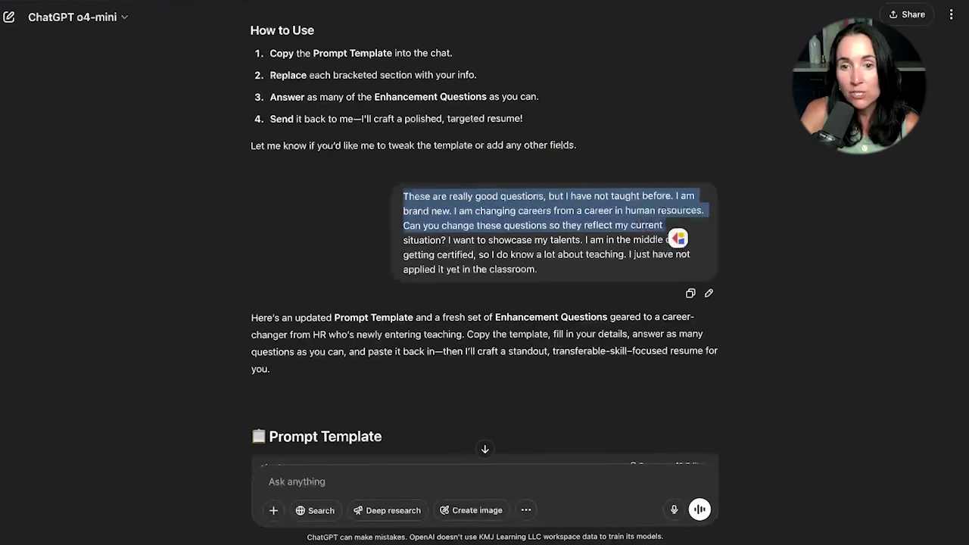
{"action": "left_click_drag", "start_coordinate": [677, 238], "coordinate": [649, 272]}
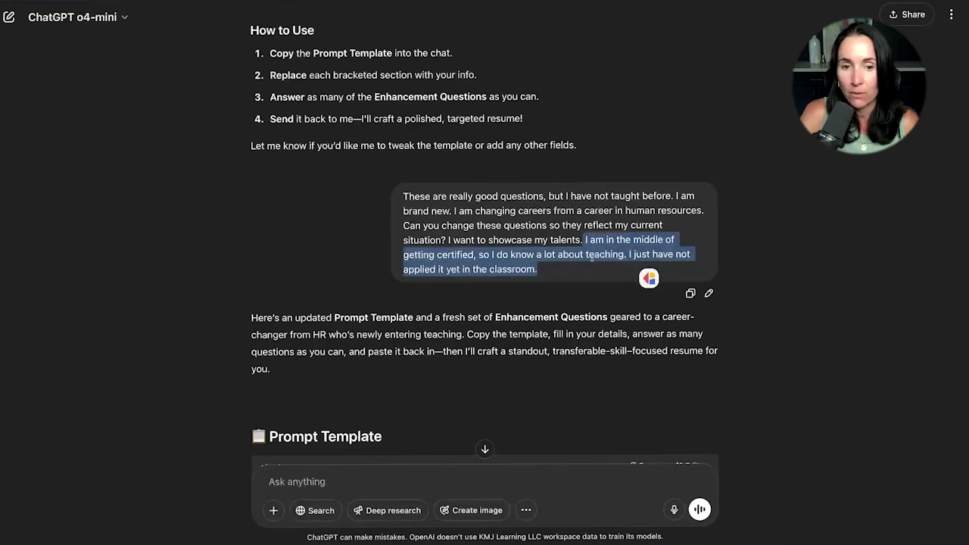
Read the updated prompt template for a first-year teacher, from Target Position & Employer to the formatting request.
{"action": "scroll", "coordinate": [592, 257], "scroll_direction": "down", "scroll_amount": 3}
{"action": "scroll", "coordinate": [592, 257], "scroll_direction": "down", "scroll_amount": 2}
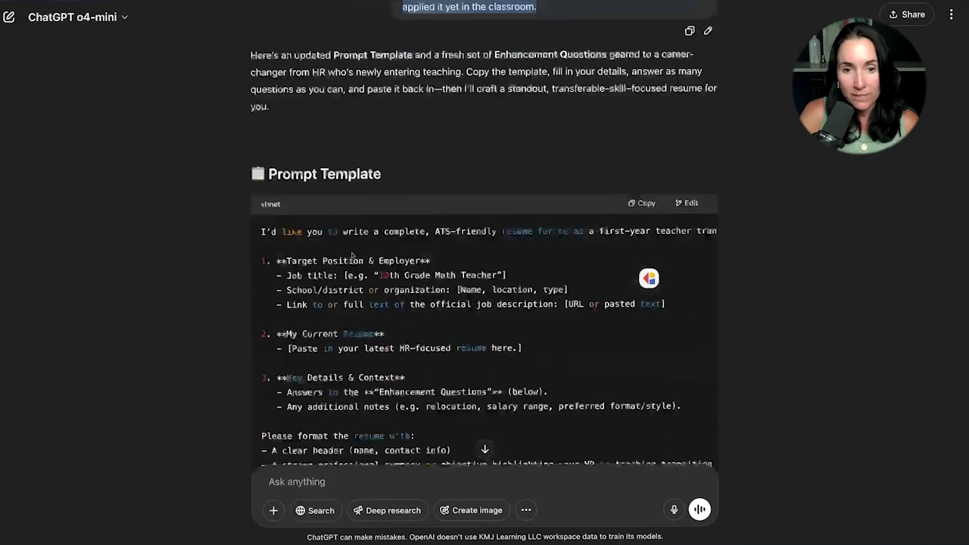
{"action": "scroll", "coordinate": [386, 299], "scroll_direction": "down", "scroll_amount": 2}
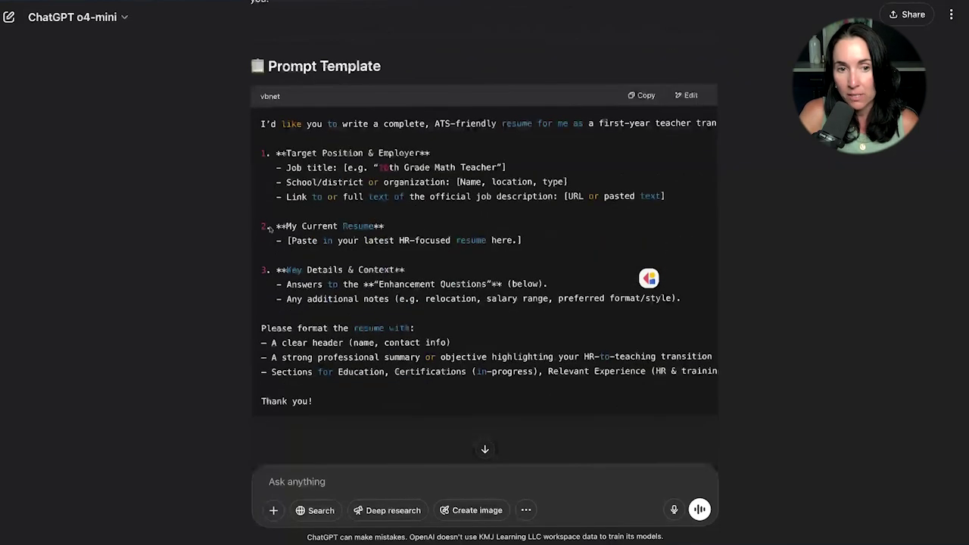
Review the Career-Changer Enhancement Questions, highlighting their heading, the HR responsibilities and projects questions, and the enrolled program question.
{"action": "scroll", "coordinate": [327, 241], "scroll_direction": "down", "scroll_amount": 10}
{"action": "triple_click", "coordinate": [260, 54]}
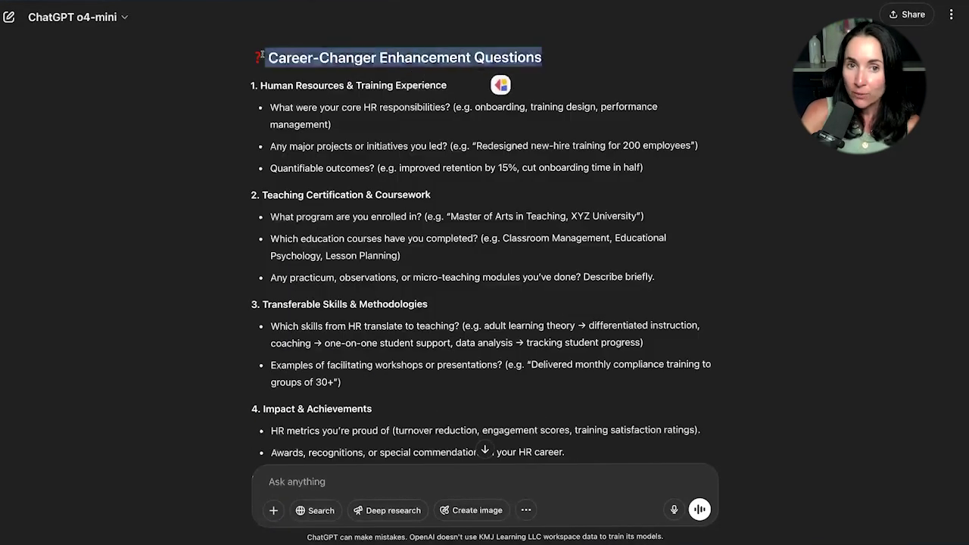
{"action": "left_click_drag", "start_coordinate": [502, 84], "coordinate": [462, 311]}
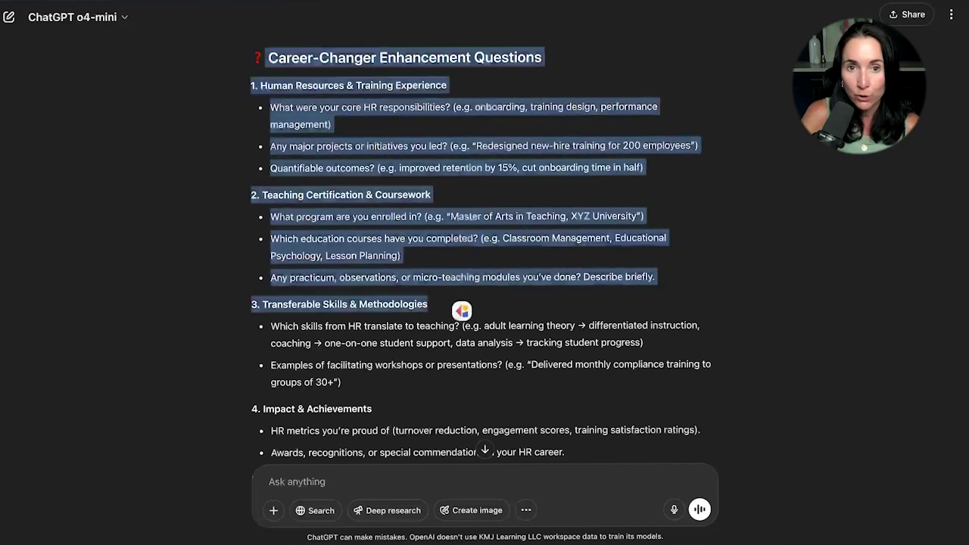
{"action": "left_click_drag", "start_coordinate": [270, 145], "coordinate": [409, 145]}
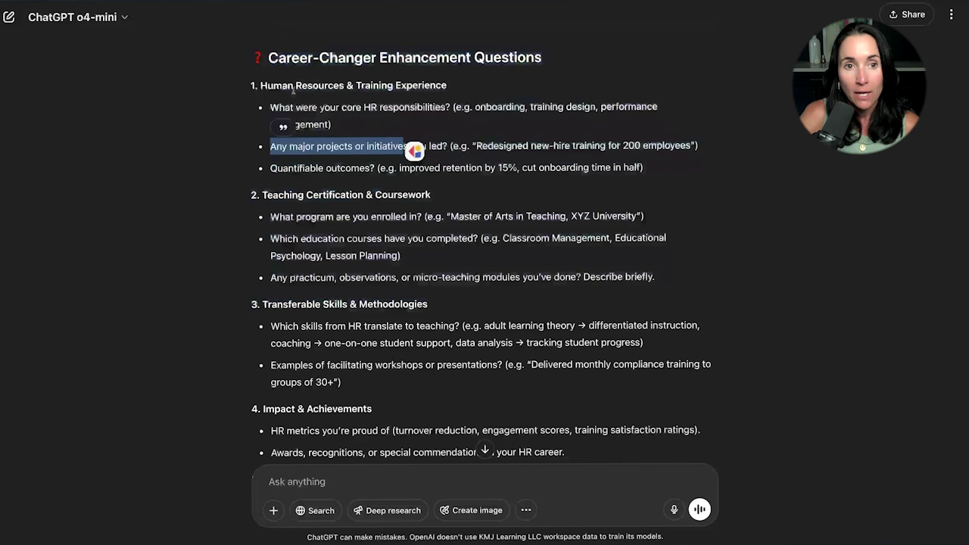
{"action": "left_click_drag", "start_coordinate": [270, 107], "coordinate": [365, 130]}
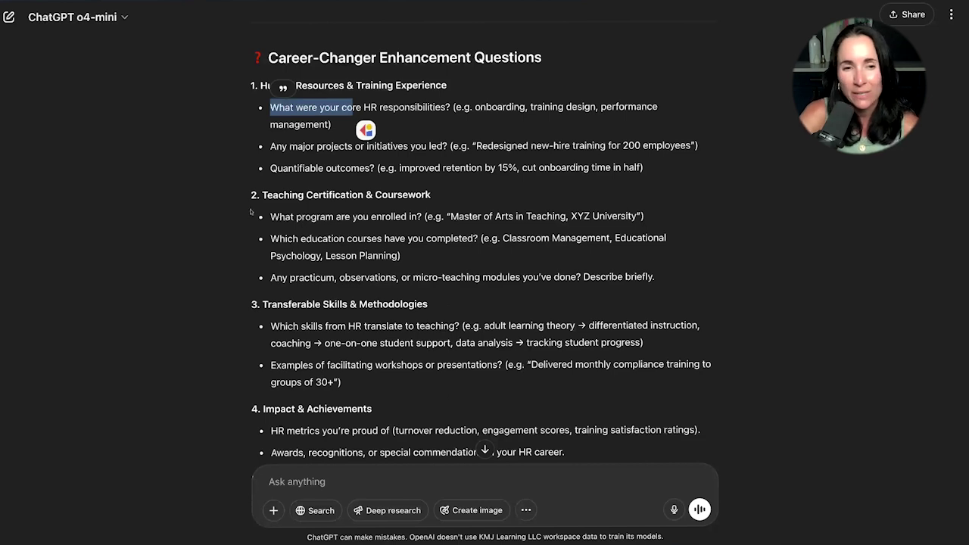
{"action": "left_click_drag", "start_coordinate": [270, 217], "coordinate": [433, 218]}
{"action": "scroll", "coordinate": [433, 219], "scroll_direction": "down", "scroll_amount": 4}
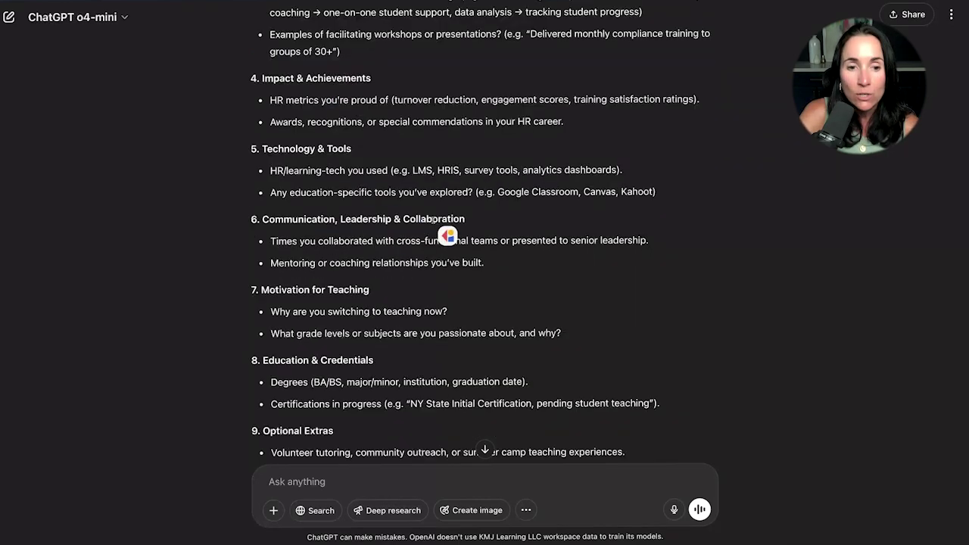
Review the reply on HR experience, highlighting it through the clarification questions, and continue to the Teaching Certification & Coursework answer.
{"action": "scroll", "coordinate": [433, 220], "scroll_direction": "down", "scroll_amount": 15}
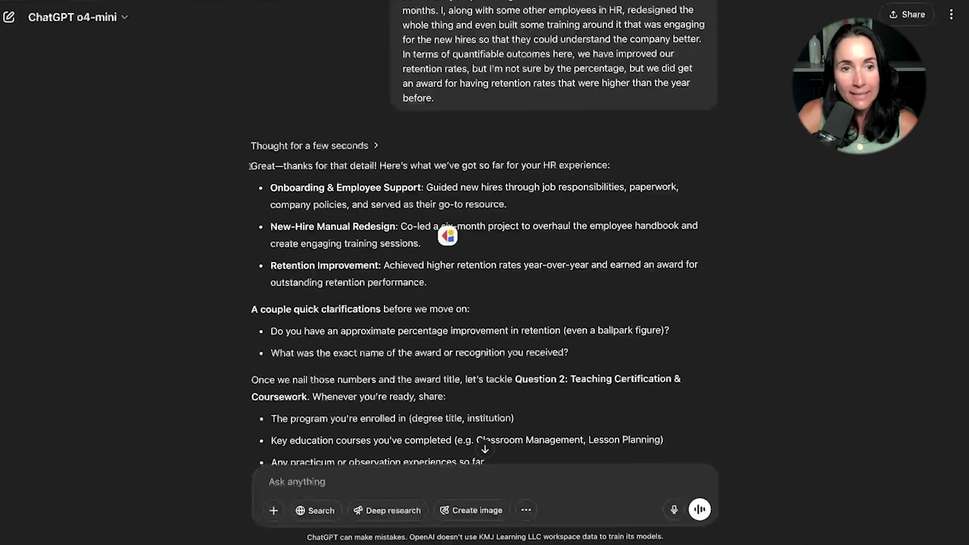
{"action": "left_click_drag", "start_coordinate": [249, 165], "coordinate": [473, 384]}
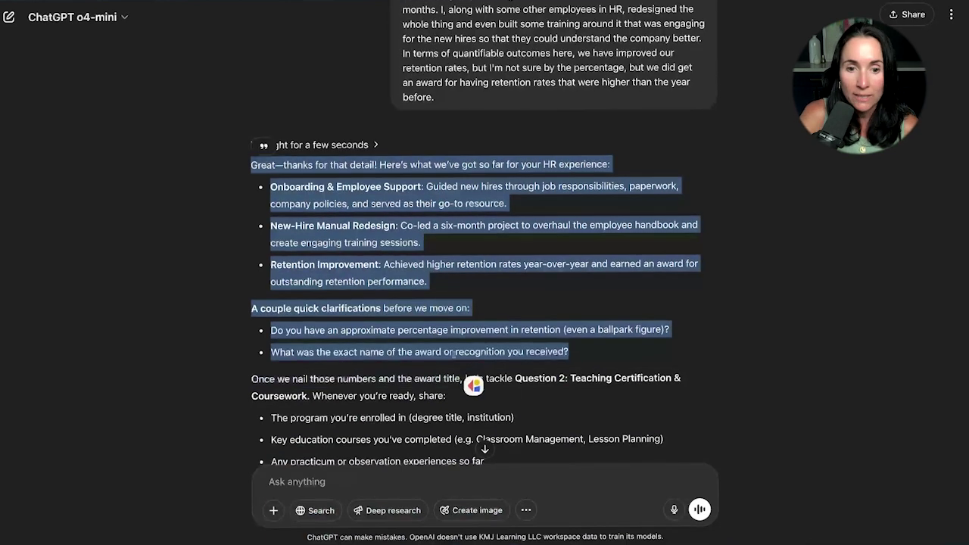
{"action": "scroll", "coordinate": [453, 352], "scroll_direction": "down", "scroll_amount": 20}
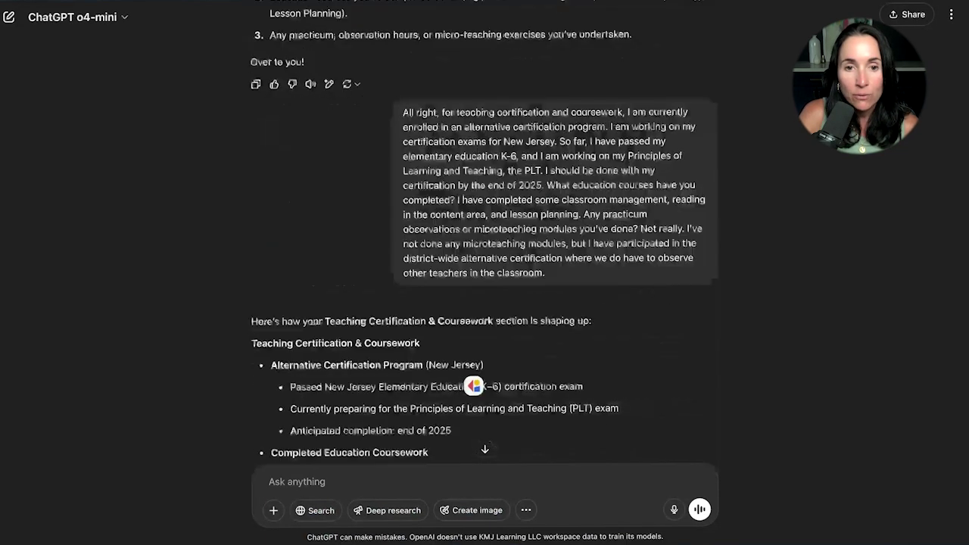
Examine the sample ATS-friendly resume, highlighting the contact header placeholders and the Professional Summary section.
{"action": "scroll", "coordinate": [473, 386], "scroll_direction": "down", "scroll_amount": 10}
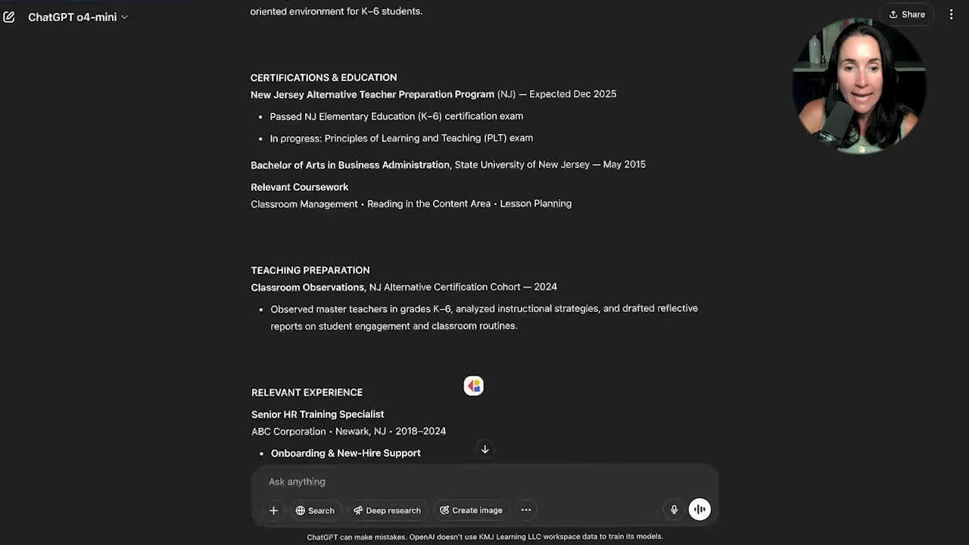
{"action": "scroll", "coordinate": [473, 386], "scroll_direction": "down", "scroll_amount": 5}
{"action": "scroll", "coordinate": [473, 386], "scroll_direction": "up", "scroll_amount": 8}
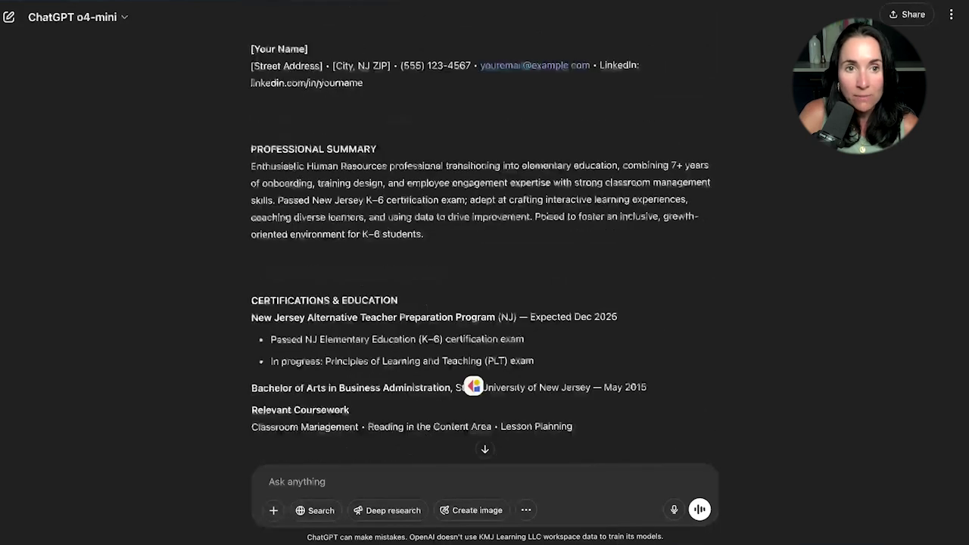
{"action": "scroll", "coordinate": [473, 386], "scroll_direction": "up", "scroll_amount": 2}
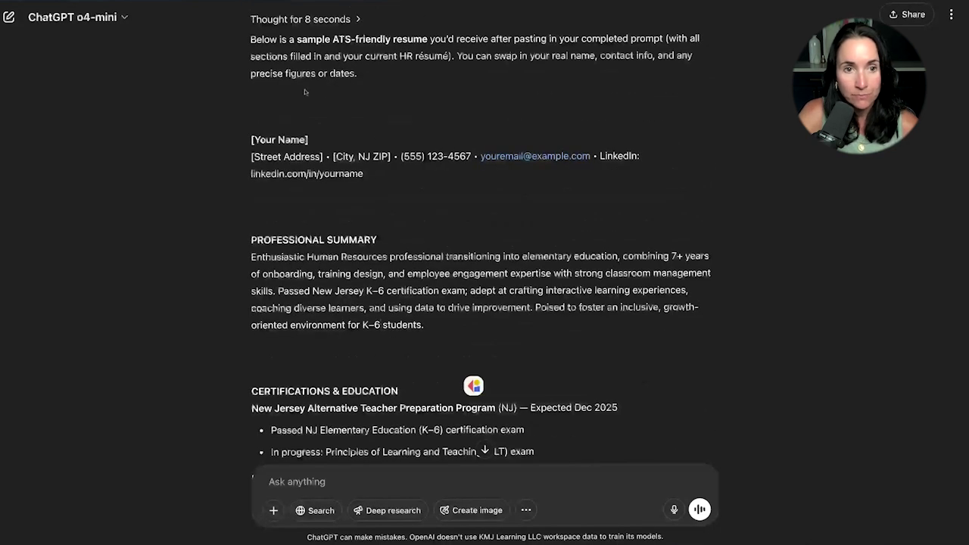
{"action": "left_click_drag", "start_coordinate": [251, 140], "coordinate": [369, 180]}
{"action": "scroll", "coordinate": [369, 180], "scroll_direction": "down", "scroll_amount": 4}
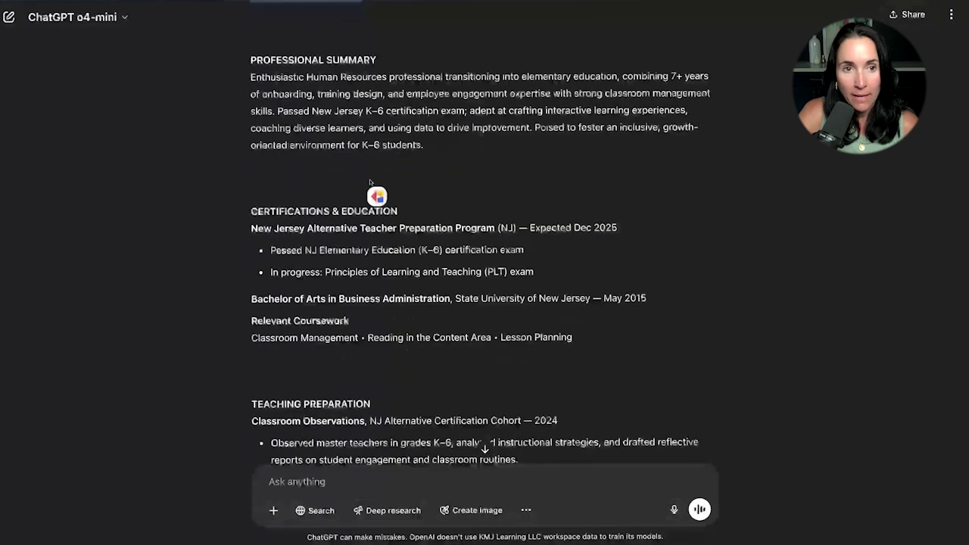
{"action": "left_click_drag", "start_coordinate": [249, 59], "coordinate": [431, 151]}
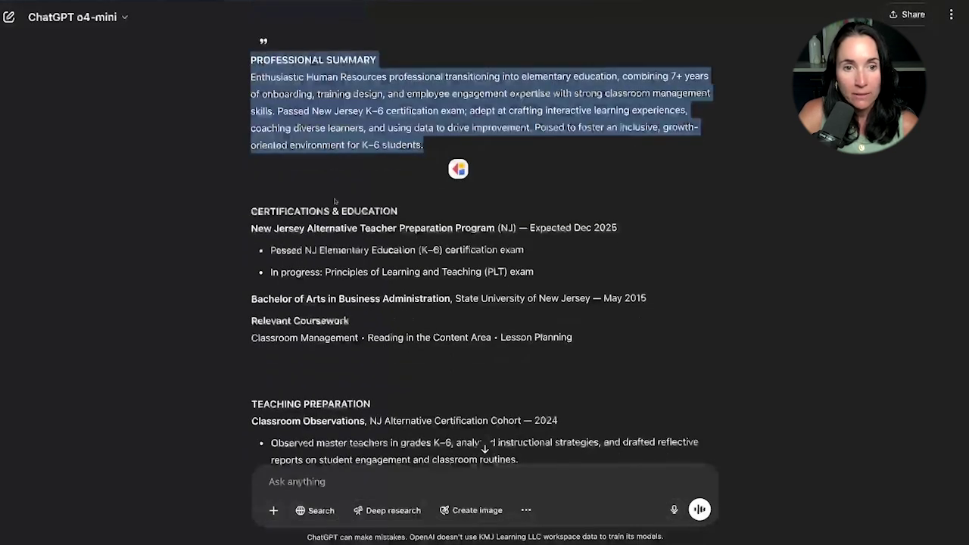
Read the resume's Certifications & Education section, highlighting the expected completion date and both certification exam bullets.
{"action": "left_click_drag", "start_coordinate": [250, 210], "coordinate": [507, 277]}
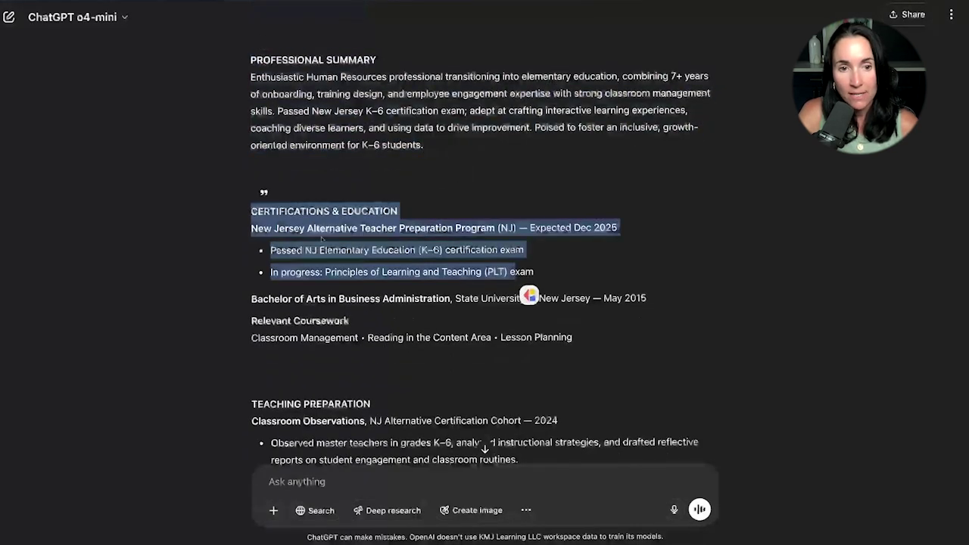
{"action": "left_click_drag", "start_coordinate": [530, 227], "coordinate": [617, 227]}
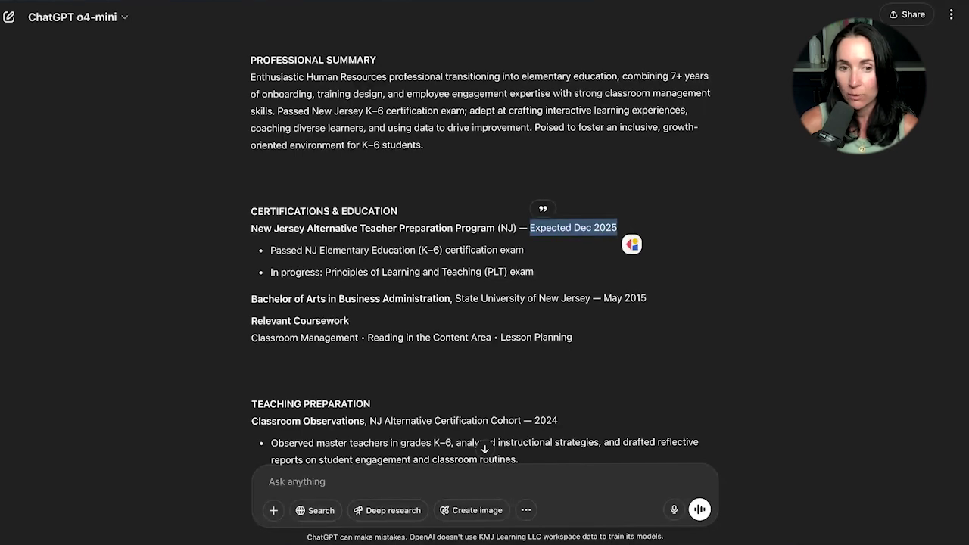
{"action": "triple_click", "coordinate": [268, 250]}
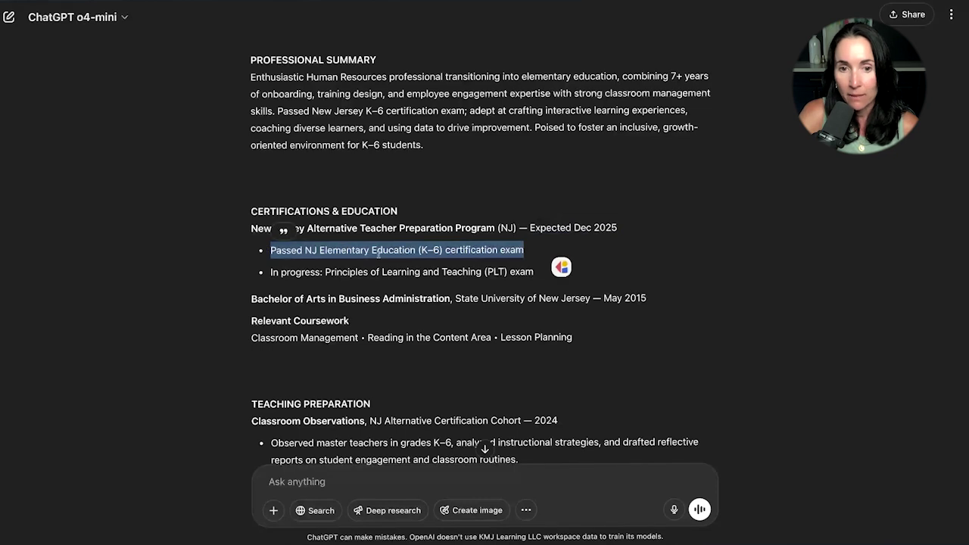
{"action": "left_click_drag", "start_coordinate": [270, 272], "coordinate": [545, 291]}
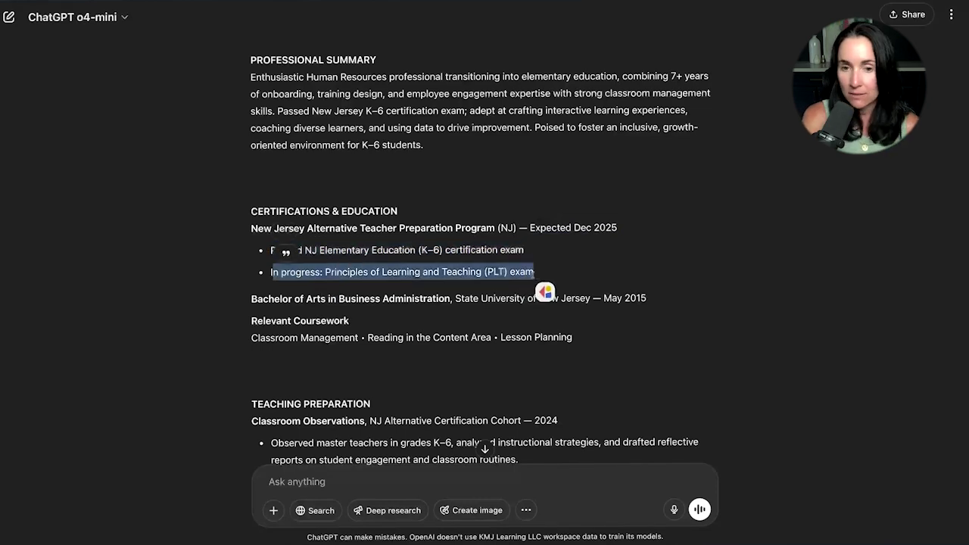
Highlight the resume's Relevant Experience section from its heading into the Retention Improvement & Recognition bullet.
{"action": "scroll", "coordinate": [545, 292], "scroll_direction": "down", "scroll_amount": 3}
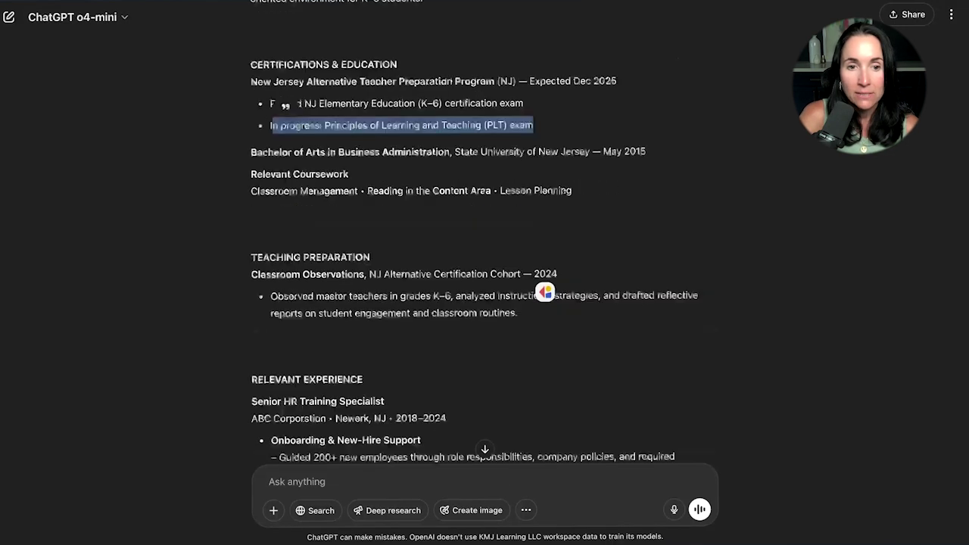
{"action": "scroll", "coordinate": [545, 292], "scroll_direction": "down", "scroll_amount": 2}
{"action": "left_click_drag", "start_coordinate": [250, 115], "coordinate": [433, 369]}
Examine the resume's Transferable Skills section, highlighting its heading, all four bullets, and details of Instructional Design and Data Analysis & Reporting.
{"action": "scroll", "coordinate": [433, 369], "scroll_direction": "down", "scroll_amount": 3}
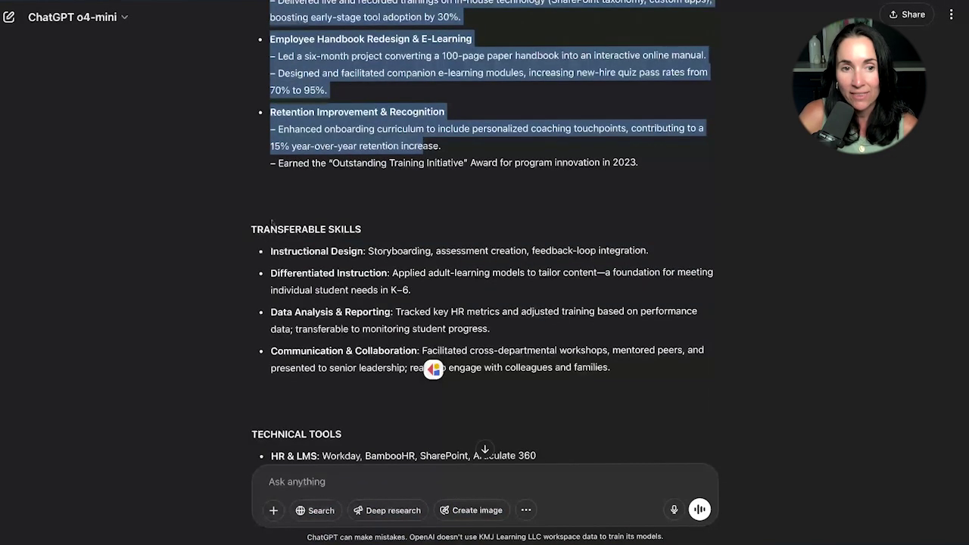
{"action": "left_click_drag", "start_coordinate": [252, 228], "coordinate": [361, 229]}
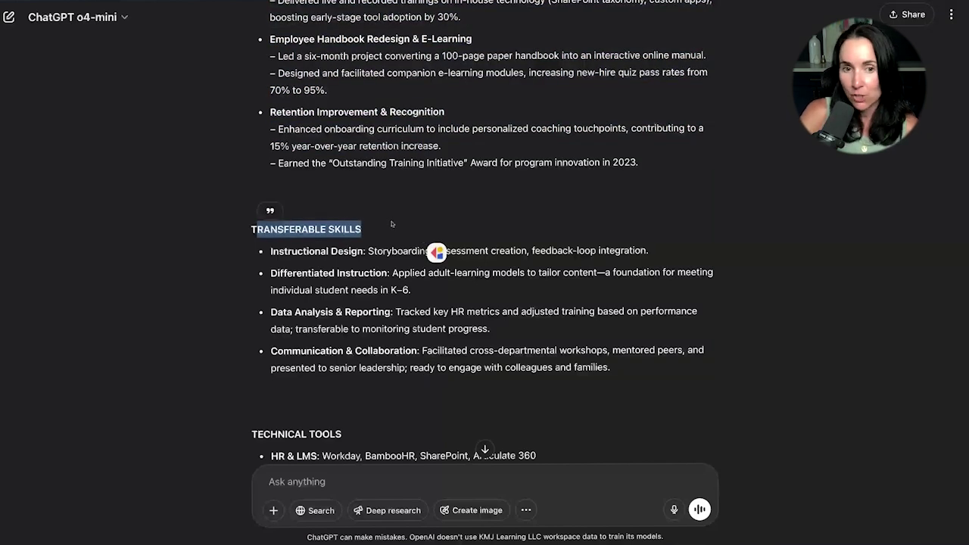
{"action": "left_click", "coordinate": [271, 252]}
{"action": "left_click_drag", "start_coordinate": [288, 267], "coordinate": [627, 383]}
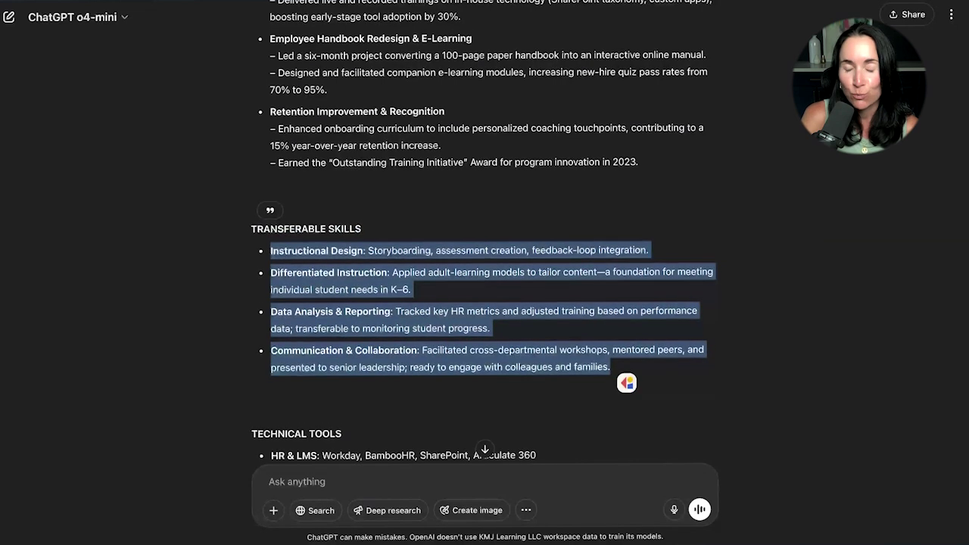
{"action": "scroll", "coordinate": [283, 225], "scroll_direction": "down", "scroll_amount": 1}
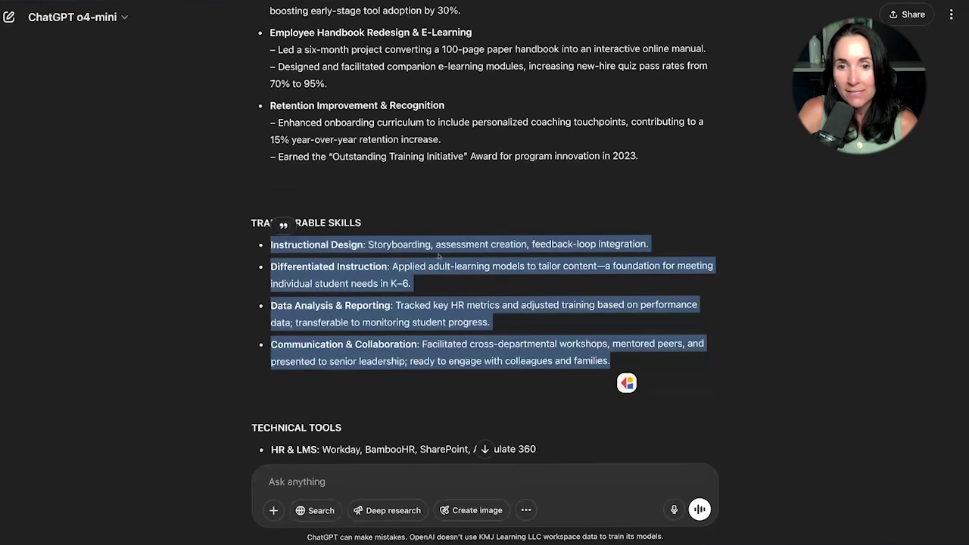
{"action": "left_click_drag", "start_coordinate": [437, 244], "coordinate": [619, 261]}
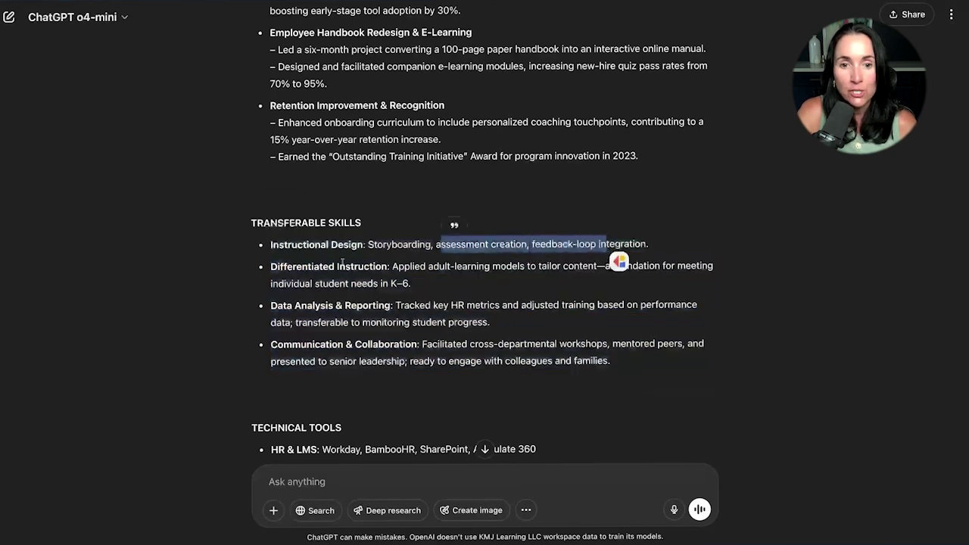
{"action": "left_click_drag", "start_coordinate": [359, 265], "coordinate": [482, 323]}
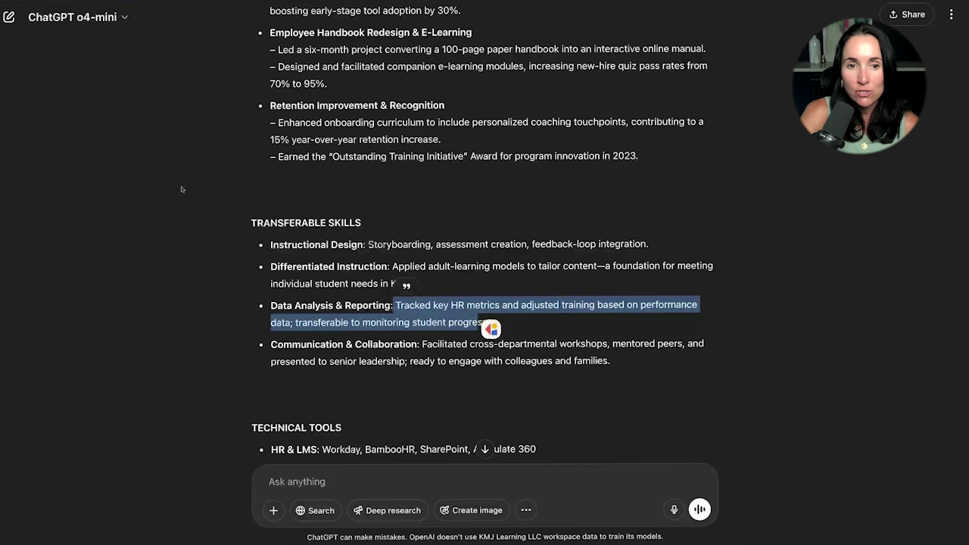
{"action": "scroll", "coordinate": [282, 238], "scroll_direction": "up", "scroll_amount": 1}
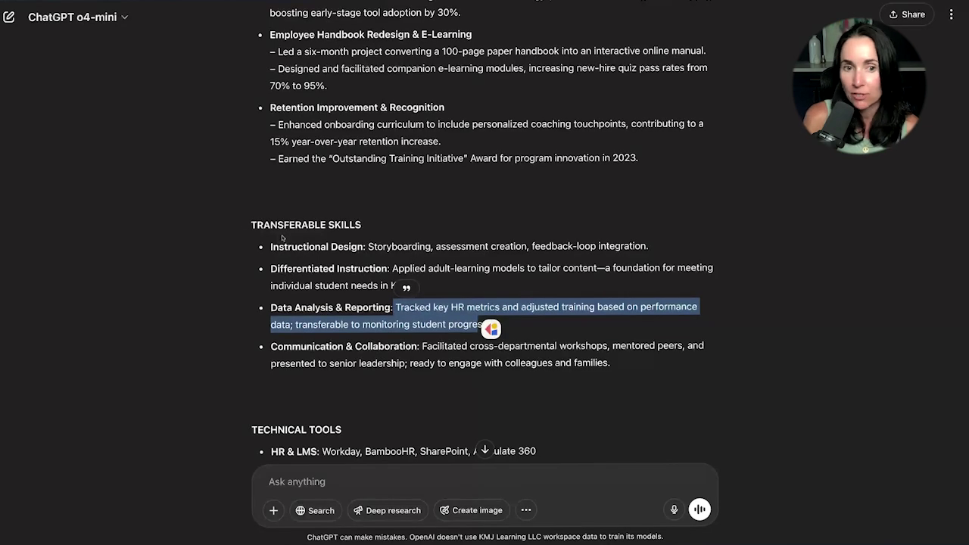
Look over the remaining resume sections through Motivation & Objective, and return to highlight the whole Relevant Experience section.
{"action": "scroll", "coordinate": [482, 227], "scroll_direction": "down", "scroll_amount": 5}
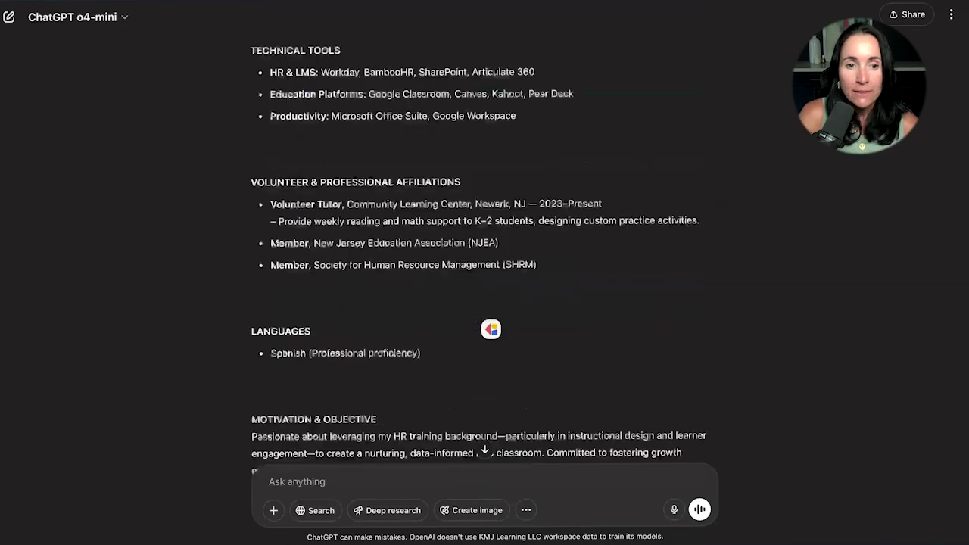
{"action": "scroll", "coordinate": [484, 242], "scroll_direction": "down", "scroll_amount": 5}
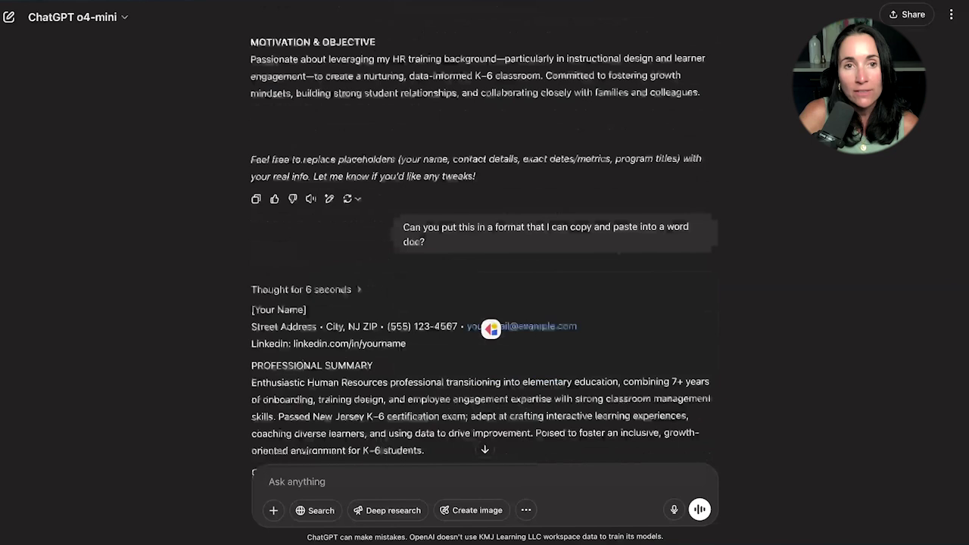
{"action": "scroll", "coordinate": [484, 242], "scroll_direction": "up", "scroll_amount": 5}
{"action": "scroll", "coordinate": [490, 329], "scroll_direction": "up", "scroll_amount": 3}
{"action": "scroll", "coordinate": [490, 328], "scroll_direction": "up", "scroll_amount": 4}
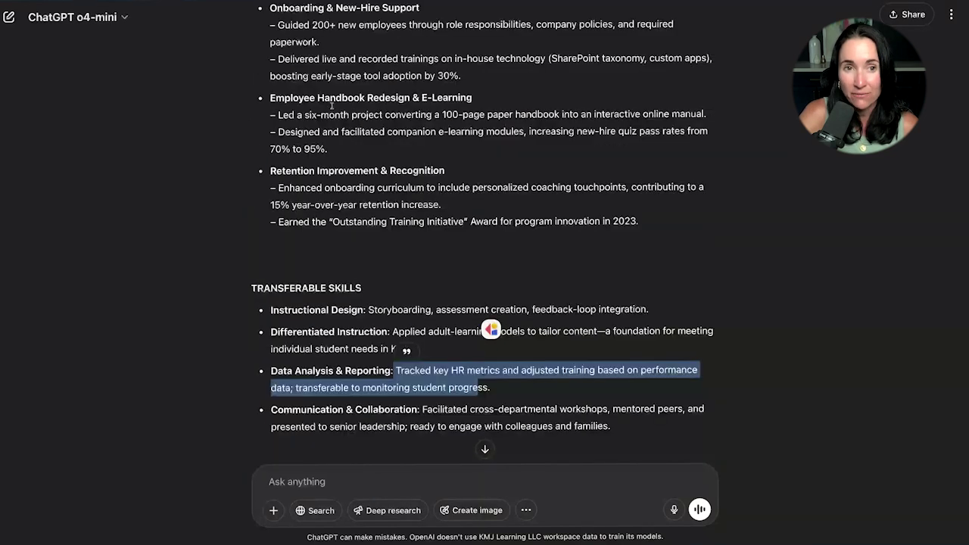
{"action": "left_click_drag", "start_coordinate": [250, 25], "coordinate": [449, 322]}
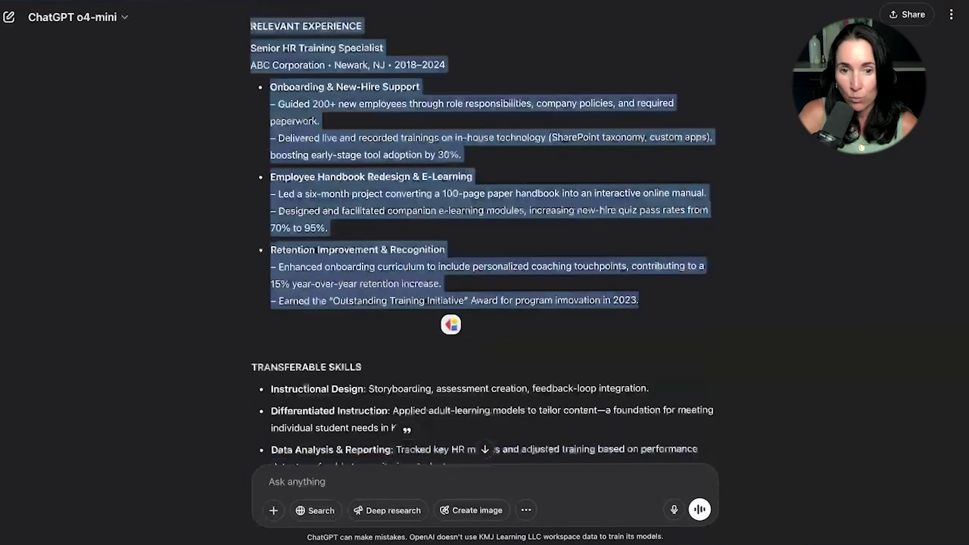
{"action": "scroll", "coordinate": [451, 324], "scroll_direction": "down", "scroll_amount": 1}
{"action": "scroll", "coordinate": [450, 323], "scroll_direction": "down", "scroll_amount": 1}
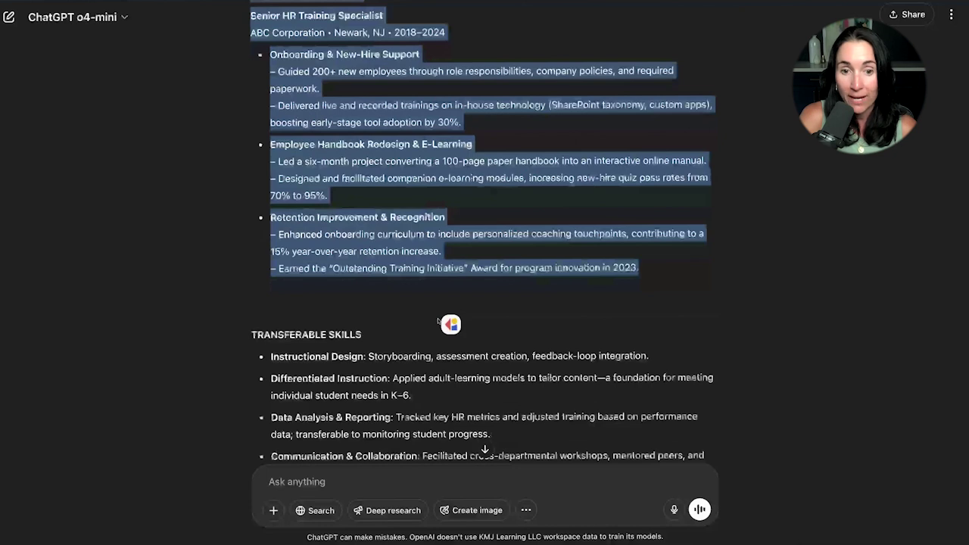
Read the follow-up asking for a format to paste into a Word doc, highlighting its text, and view the reformatted resume.
{"action": "scroll", "coordinate": [450, 324], "scroll_direction": "down", "scroll_amount": 10}
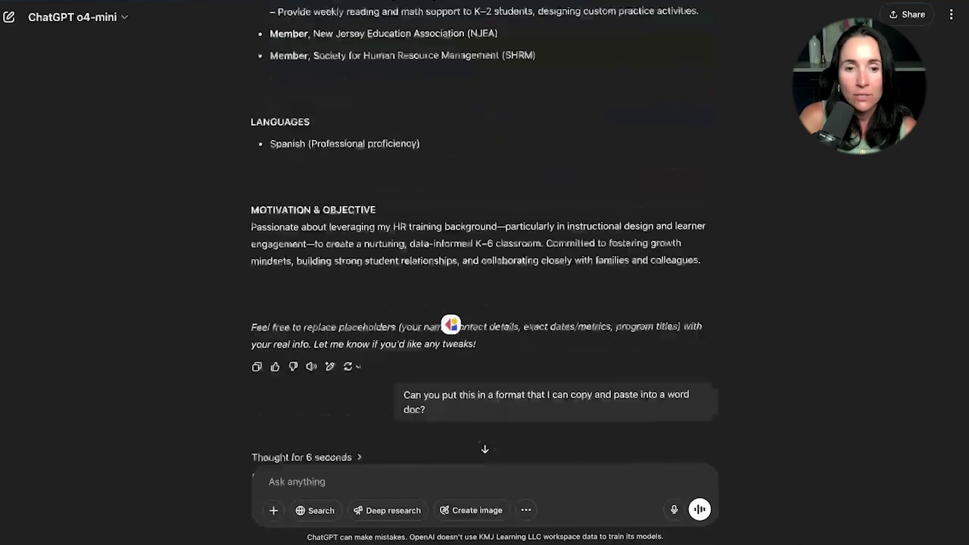
{"action": "left_click_drag", "start_coordinate": [466, 235], "coordinate": [585, 246]}
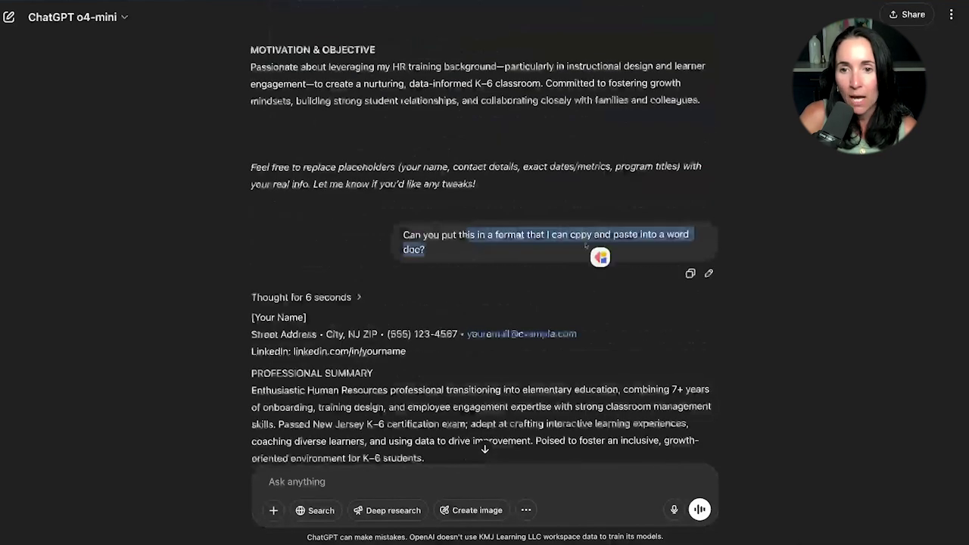
{"action": "scroll", "coordinate": [585, 245], "scroll_direction": "down", "scroll_amount": 4}
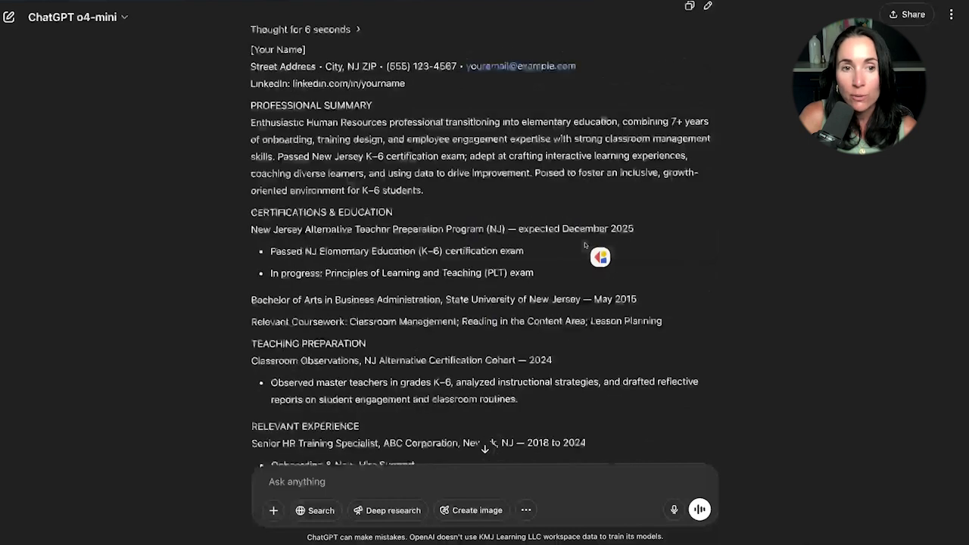
Read through the reformatted resume to its end, highlighting the text from Professional Summary into the Teaching Preparation bullet.
{"action": "left_click_drag", "start_coordinate": [252, 91], "coordinate": [400, 373]}
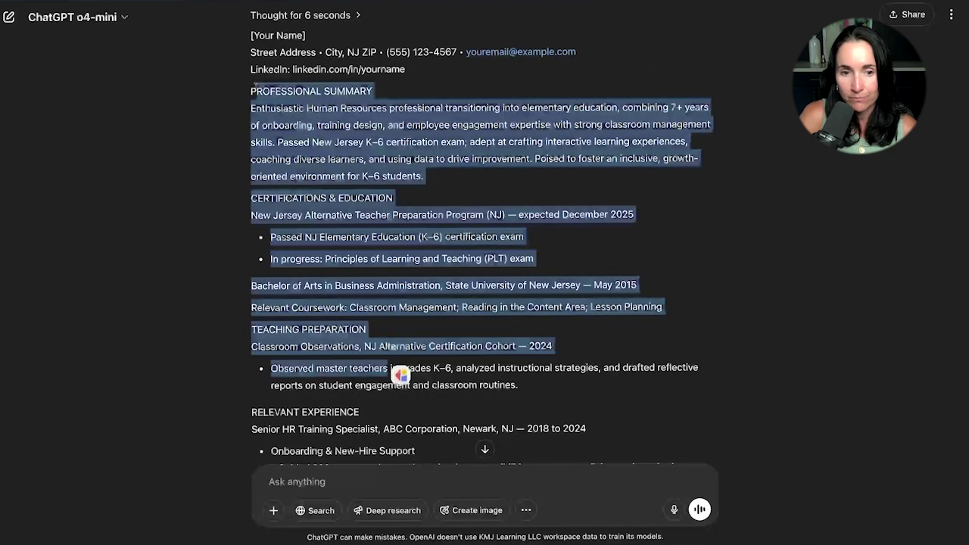
{"action": "scroll", "coordinate": [400, 374], "scroll_direction": "down", "scroll_amount": 2}
{"action": "scroll", "coordinate": [399, 374], "scroll_direction": "down", "scroll_amount": 7}
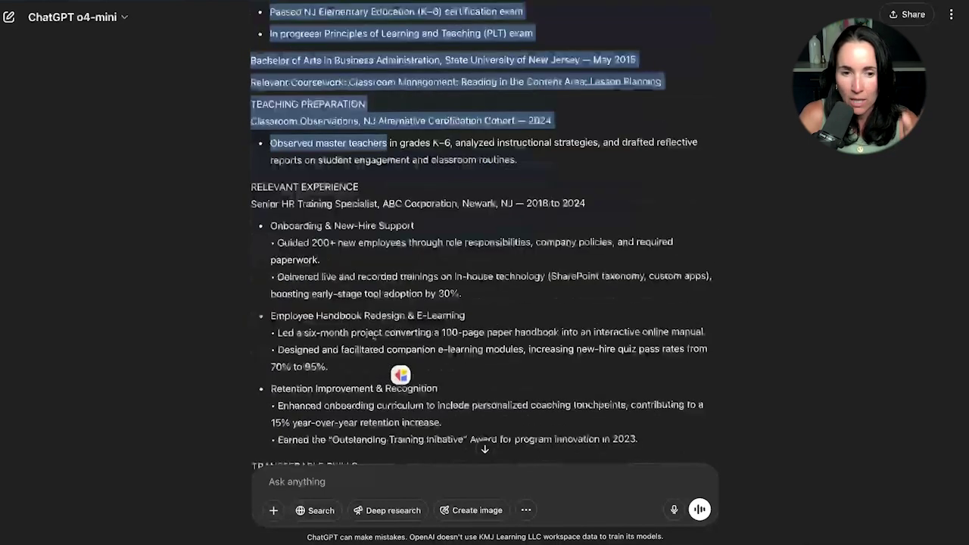
{"action": "scroll", "coordinate": [399, 373], "scroll_direction": "down", "scroll_amount": 4}
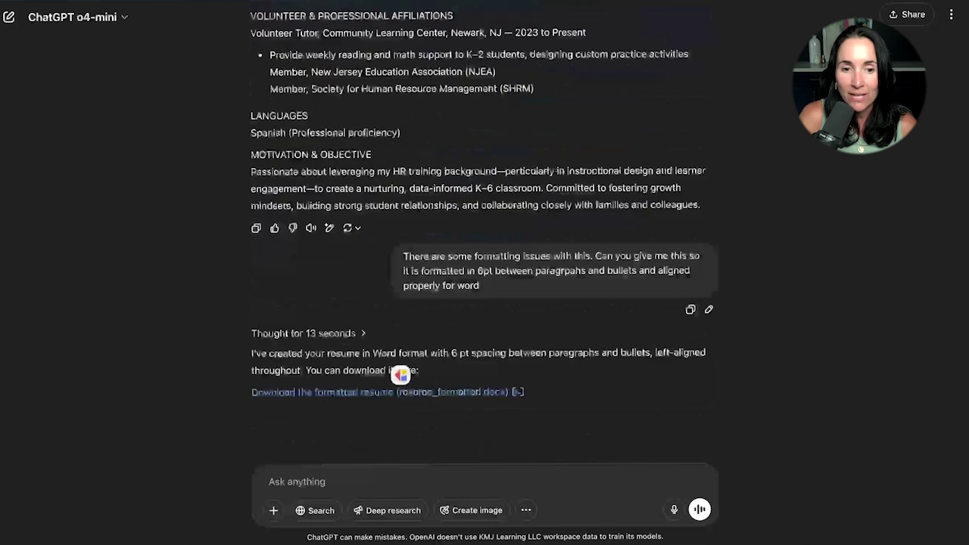
Highlight the follow-up message that asks for 6pt spacing between paragraphs and bullets and proper alignment for Word.
{"action": "left_click_drag", "start_coordinate": [403, 255], "coordinate": [585, 293]}
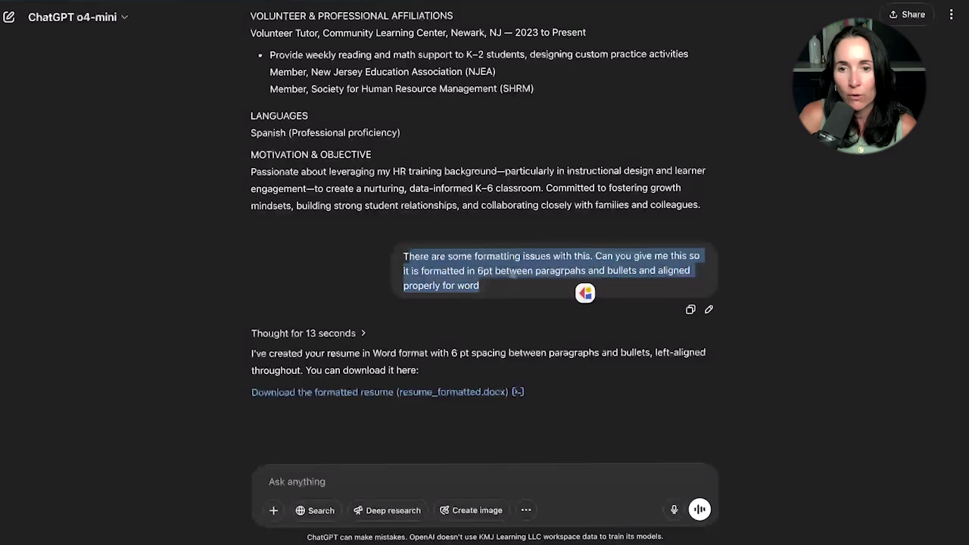
{"action": "left_click", "coordinate": [485, 288]}
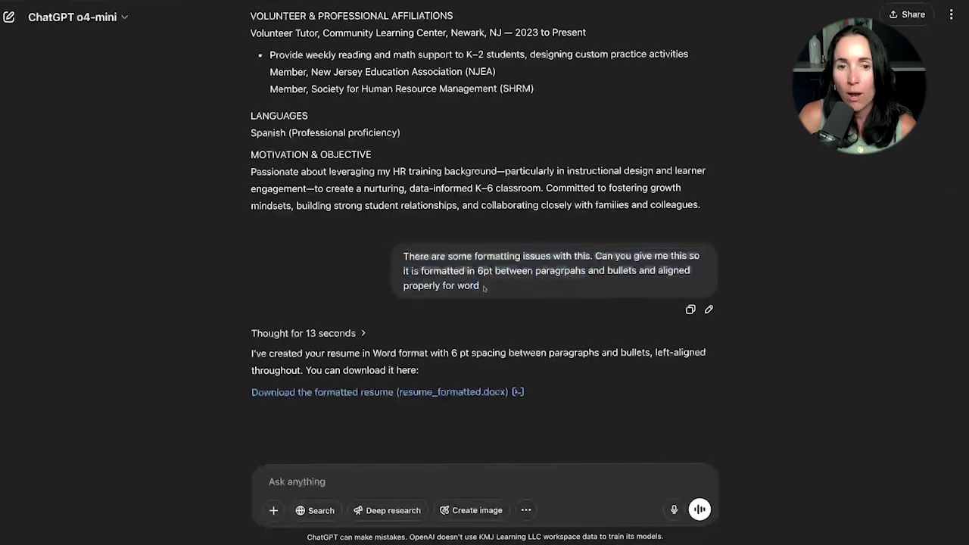
{"action": "left_click_drag", "start_coordinate": [485, 288], "coordinate": [404, 256]}
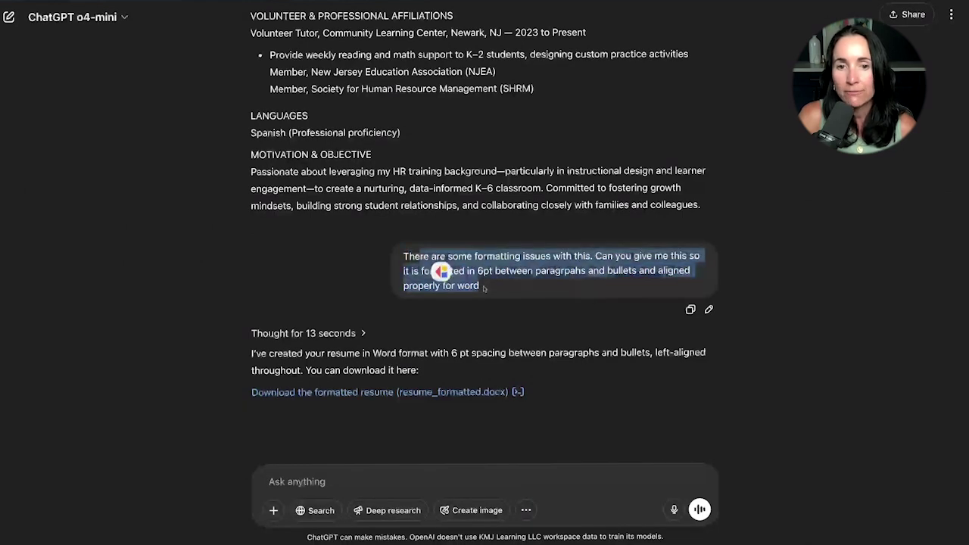
Download the formatted resume, resume_formatted.docx, and view its first page in Word.
{"action": "left_click", "coordinate": [352, 392]}
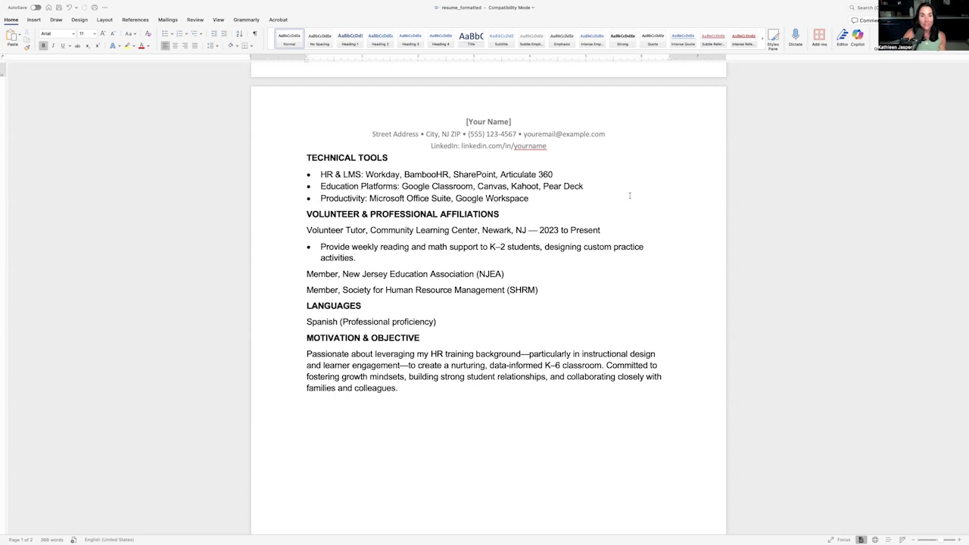
{"action": "scroll", "coordinate": [630, 193], "scroll_direction": "up", "scroll_amount": 10}
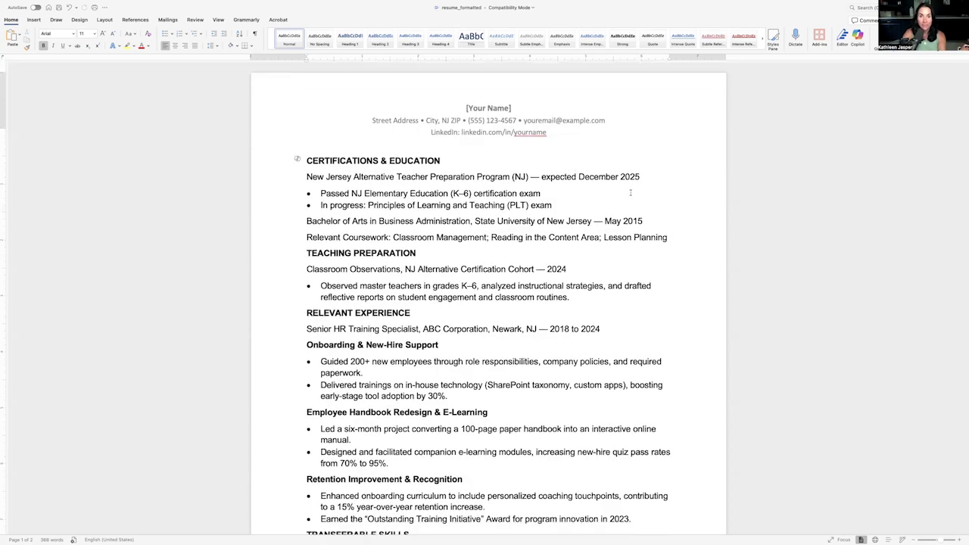
Check the paragraph spacing for the text from the certification bullets through the Employee Handbook Redesign & E-Learning heading, making no changes.
{"action": "left_click_drag", "start_coordinate": [366, 205], "coordinate": [296, 409]}
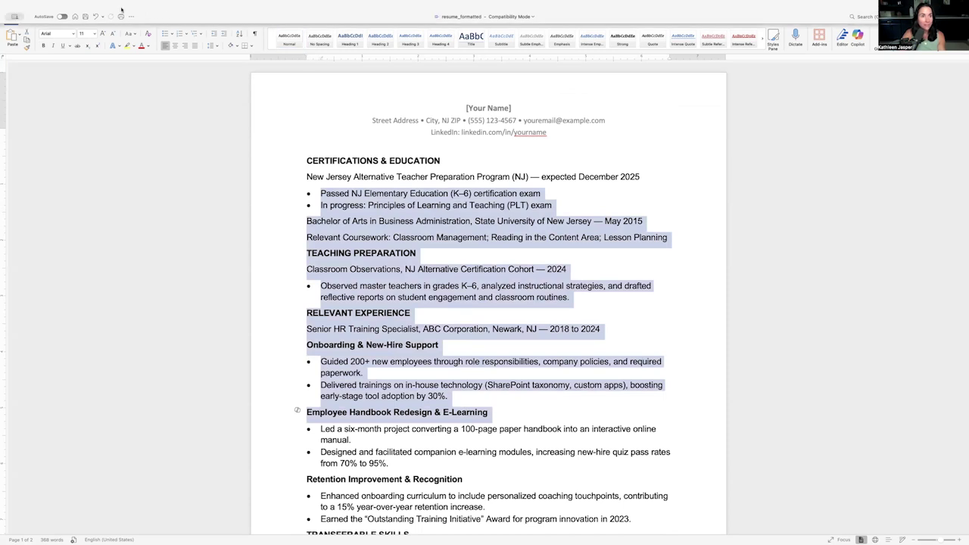
{"action": "key", "text": "super+alt+m"}
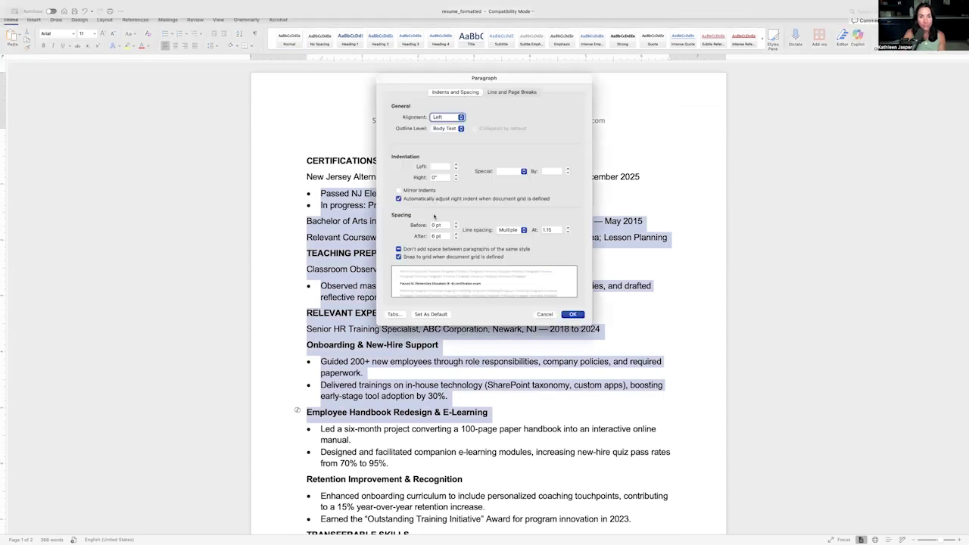
{"action": "left_click", "coordinate": [435, 236]}
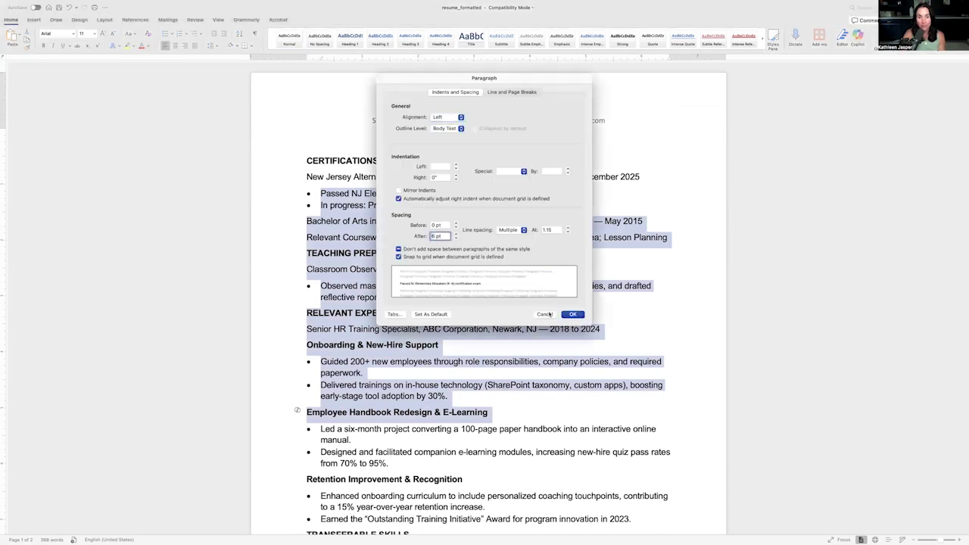
{"action": "left_click", "coordinate": [546, 314]}
Look over both pages of the Word resume through Motivation & Objective, clear the text selection, and return to the beginning.
{"action": "scroll", "coordinate": [549, 312], "scroll_direction": "down", "scroll_amount": 5}
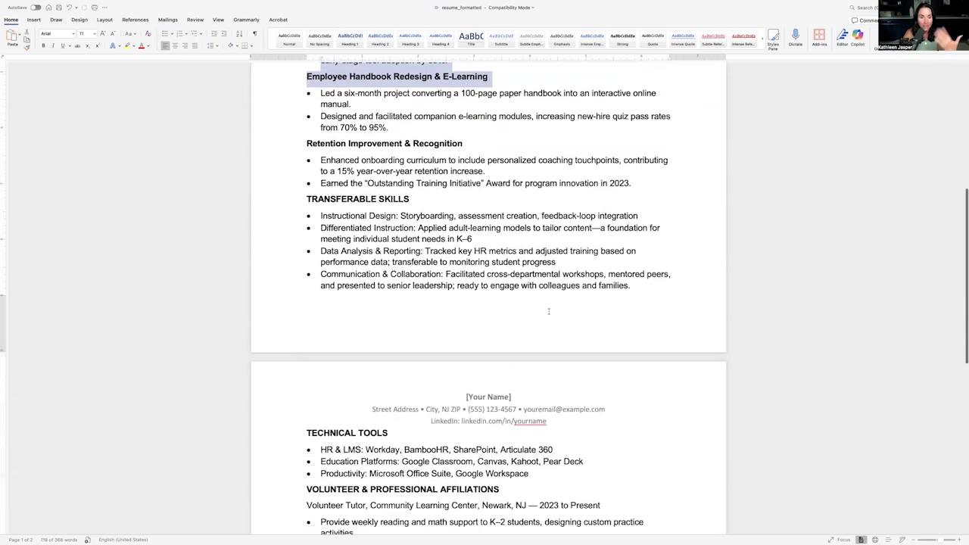
{"action": "scroll", "coordinate": [548, 311], "scroll_direction": "down", "scroll_amount": 8}
{"action": "scroll", "coordinate": [549, 311], "scroll_direction": "up", "scroll_amount": 6}
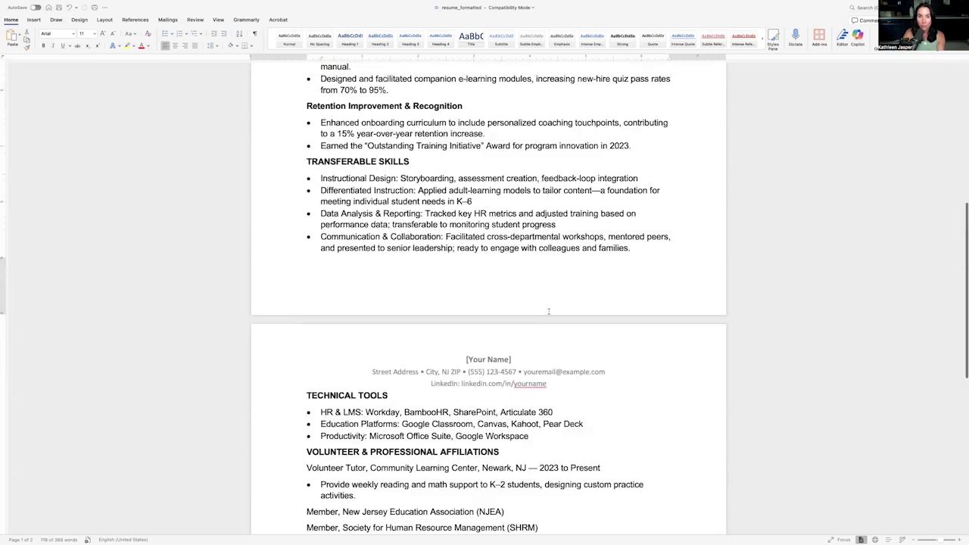
{"action": "scroll", "coordinate": [549, 311], "scroll_direction": "up", "scroll_amount": 5}
{"action": "scroll", "coordinate": [550, 313], "scroll_direction": "down", "scroll_amount": 2}
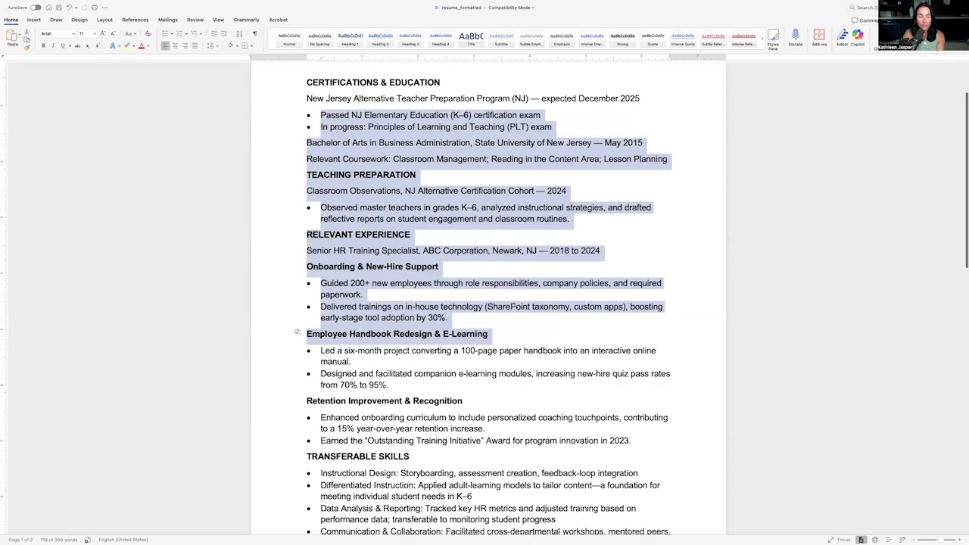
{"action": "scroll", "coordinate": [488, 303], "scroll_direction": "down", "scroll_amount": 8}
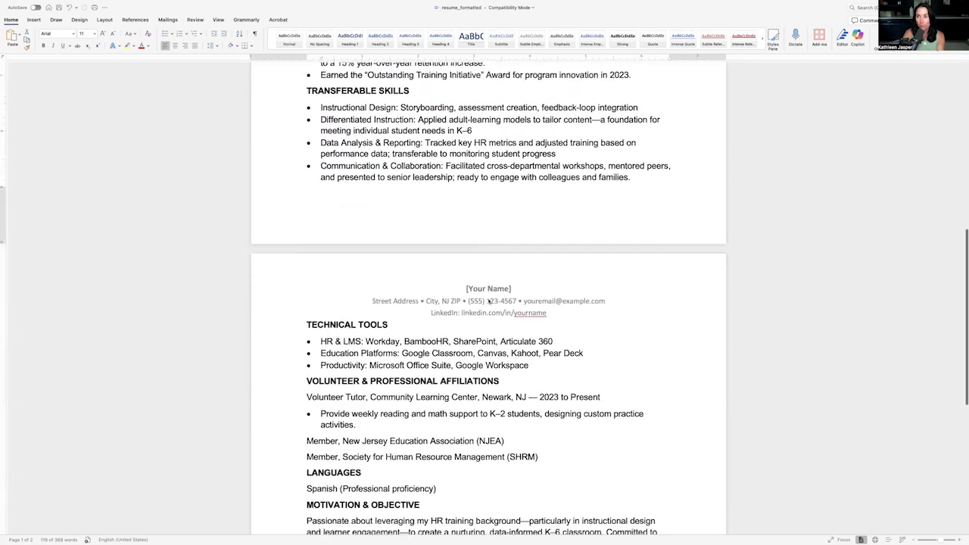
{"action": "scroll", "coordinate": [488, 299], "scroll_direction": "down", "scroll_amount": 3}
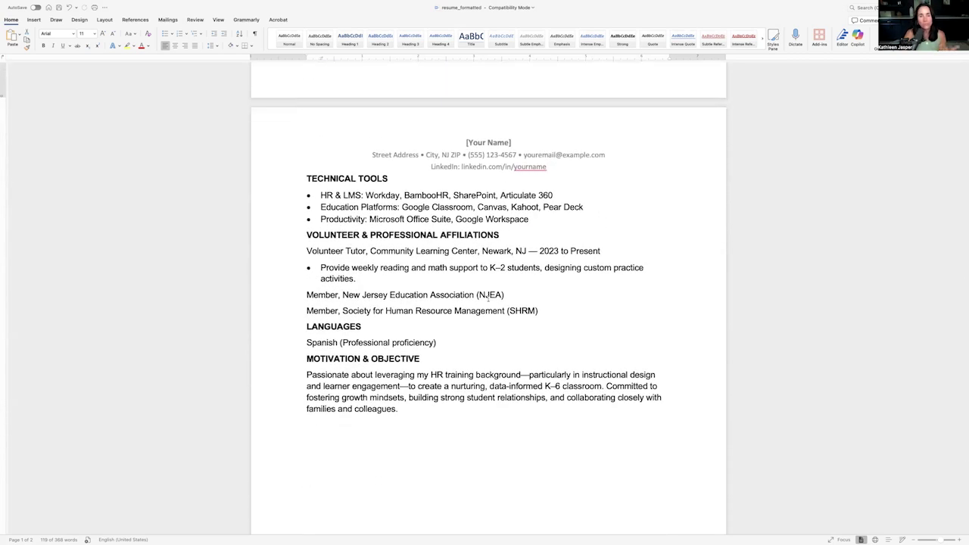
{"action": "scroll", "coordinate": [488, 299], "scroll_direction": "up", "scroll_amount": 3}
{"action": "scroll", "coordinate": [488, 301], "scroll_direction": "up", "scroll_amount": 10}
{"action": "left_click", "coordinate": [489, 303], "text": "shift"}
{"action": "left_click", "coordinate": [489, 304]}
{"action": "scroll", "coordinate": [489, 303], "scroll_direction": "up", "scroll_amount": 3}
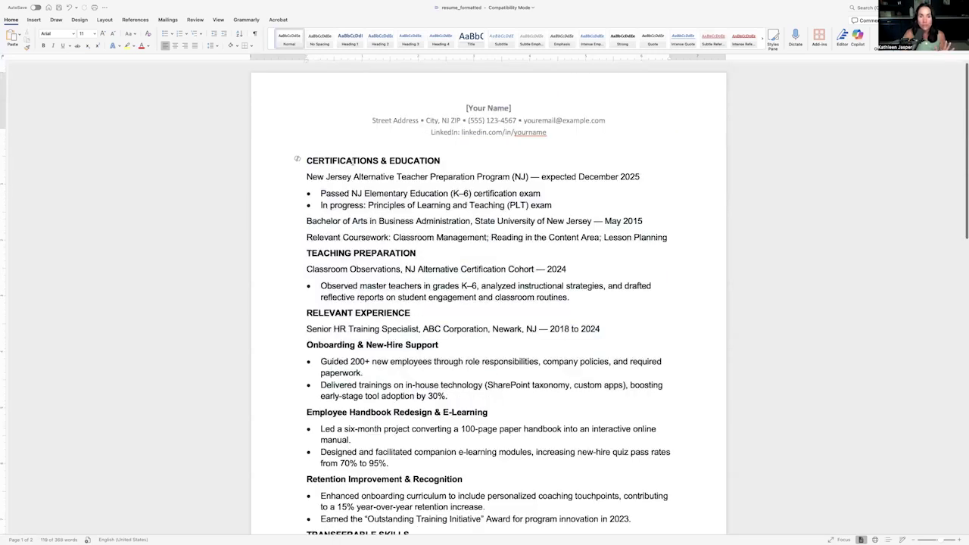
Highlight the Certifications & Education section, its "expected December 2025" date, and the Alternative Teacher Preparation Program name.
{"action": "left_click_drag", "start_coordinate": [306, 160], "coordinate": [634, 242]}
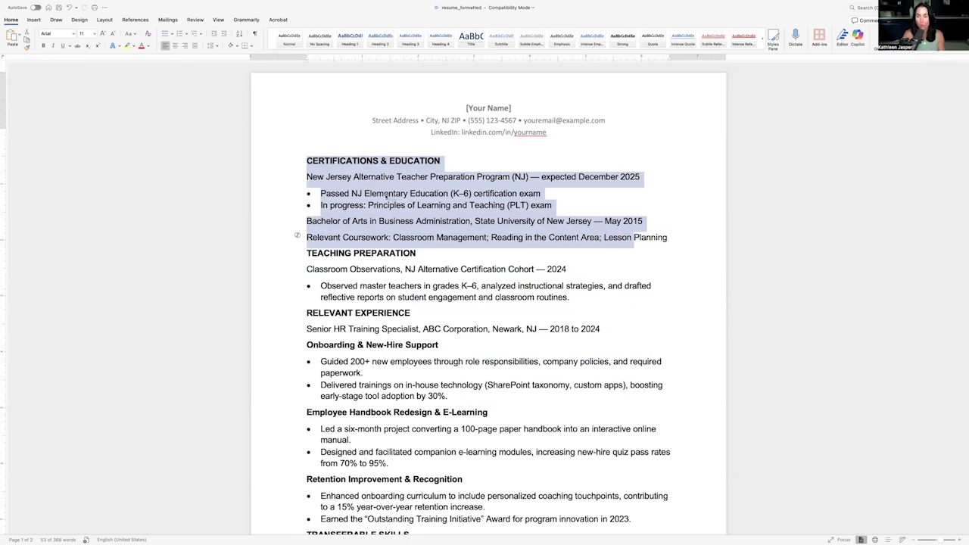
{"action": "left_click", "coordinate": [541, 176]}
{"action": "left_click_drag", "start_coordinate": [541, 177], "coordinate": [645, 177]}
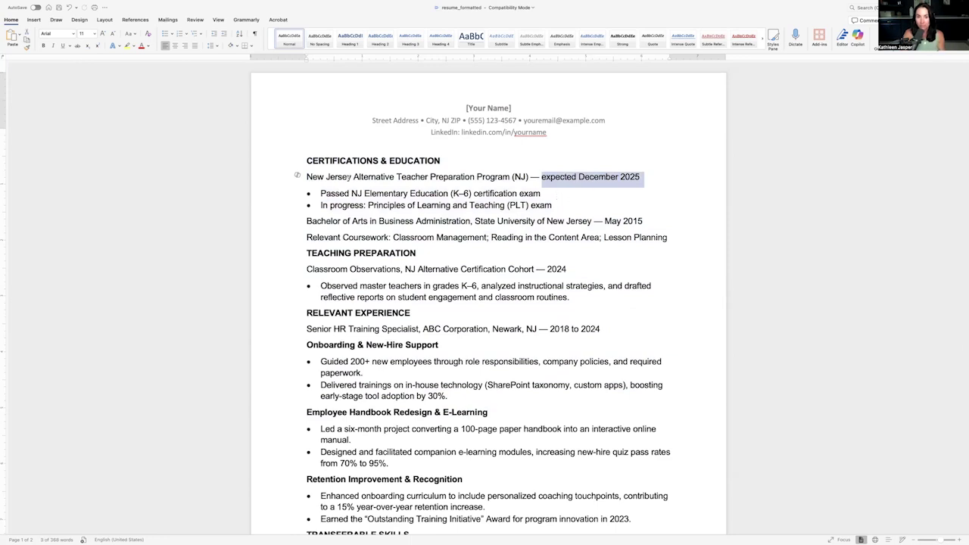
{"action": "left_click_drag", "start_coordinate": [348, 176], "coordinate": [501, 179]}
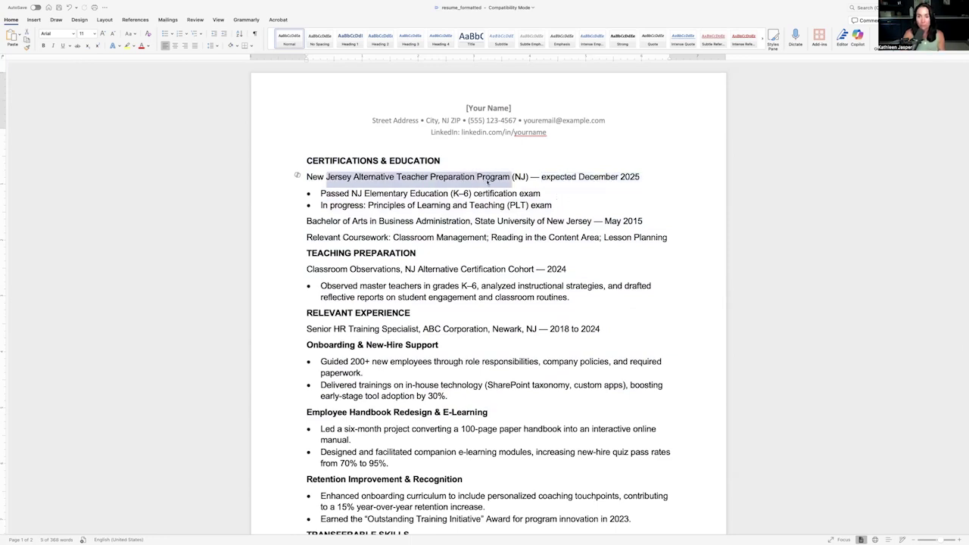
Examine the Word resume's remaining sections, highlighting the four Transferable Skills bullets, and return to the Relevant Experience section.
{"action": "scroll", "coordinate": [477, 175], "scroll_direction": "down", "scroll_amount": 10}
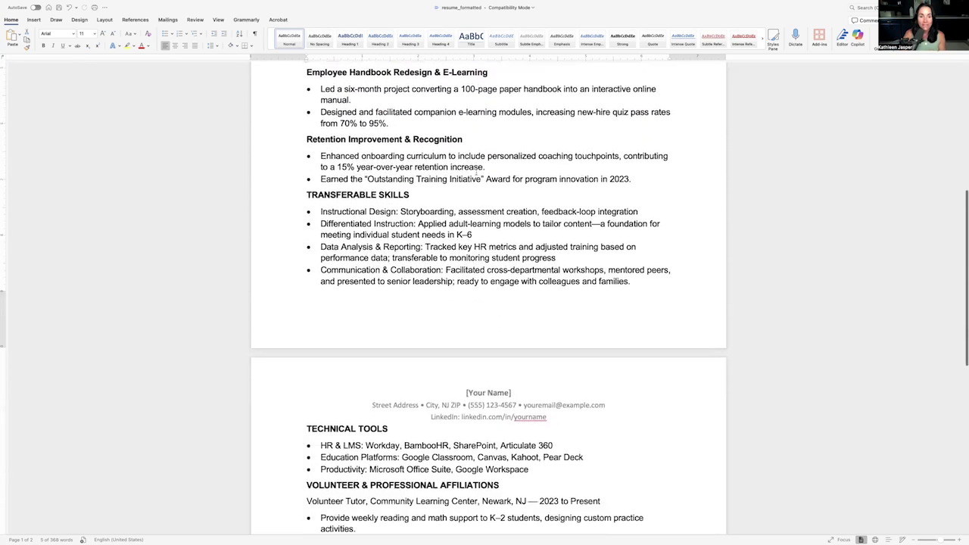
{"action": "scroll", "coordinate": [476, 172], "scroll_direction": "down", "scroll_amount": 1}
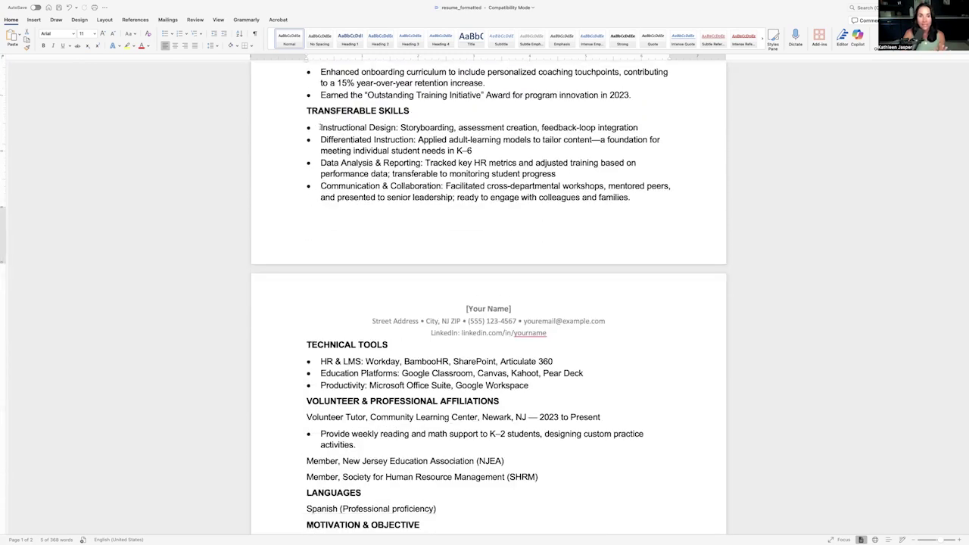
{"action": "left_click_drag", "start_coordinate": [320, 127], "coordinate": [453, 197]}
{"action": "scroll", "coordinate": [447, 200], "scroll_direction": "down", "scroll_amount": 2}
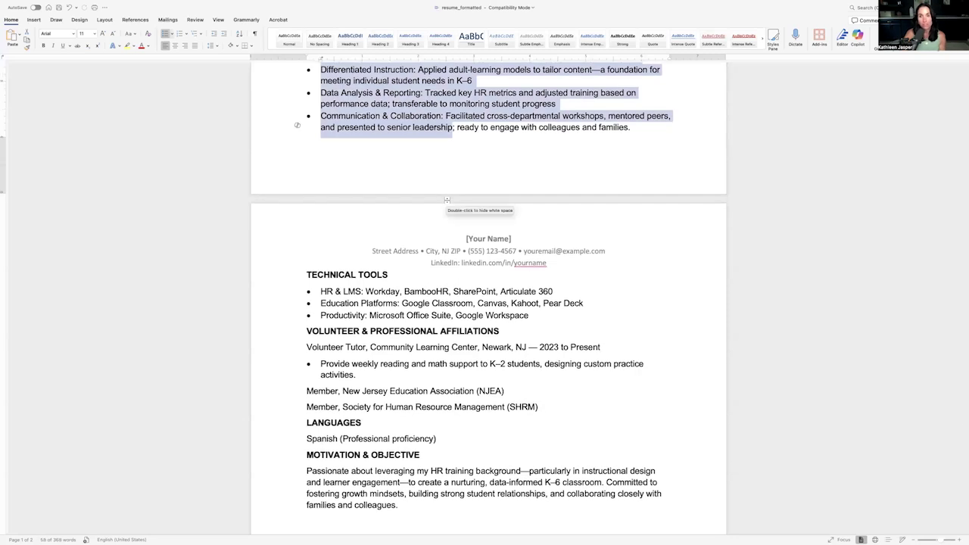
{"action": "scroll", "coordinate": [446, 200], "scroll_direction": "up", "scroll_amount": 10}
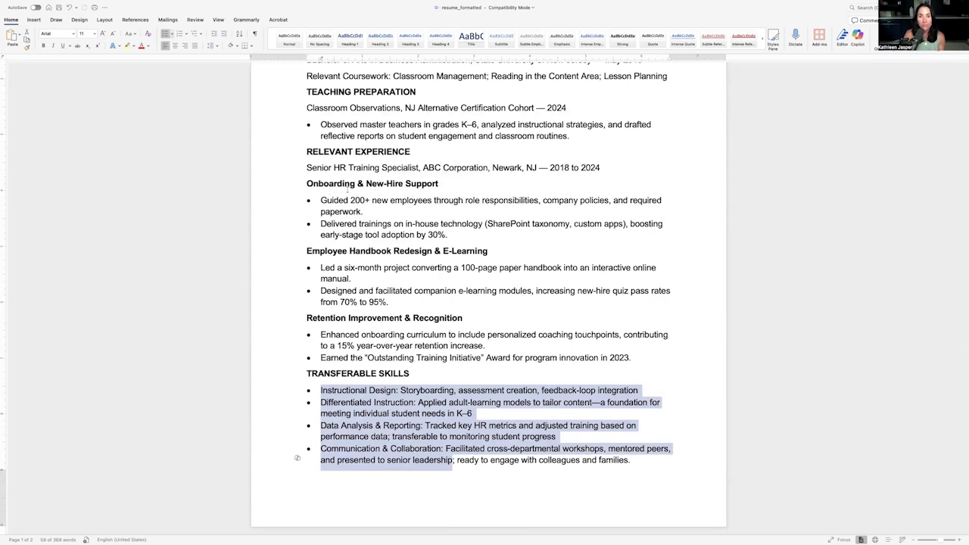
{"action": "scroll", "coordinate": [347, 190], "scroll_direction": "up", "scroll_amount": 5}
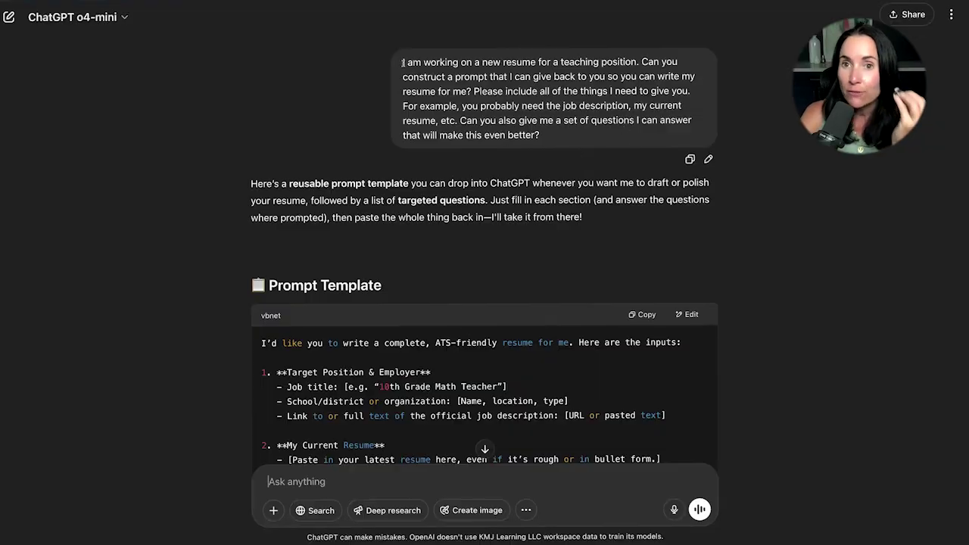
Switch to ChatGPT, highlight the original teaching resume prompt, and record a dictated message for the chat.
{"action": "left_click_drag", "start_coordinate": [402, 62], "coordinate": [555, 142]}
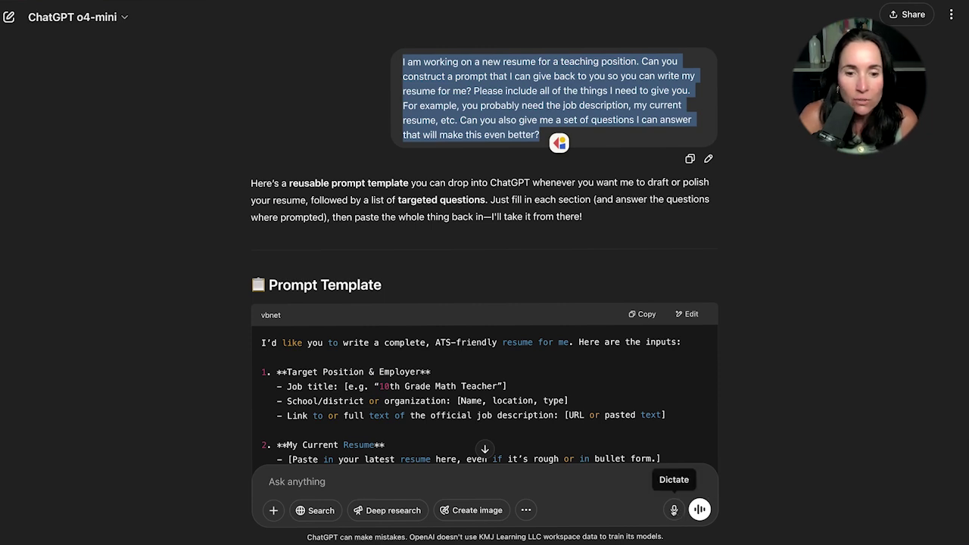
{"action": "left_click", "coordinate": [674, 509]}
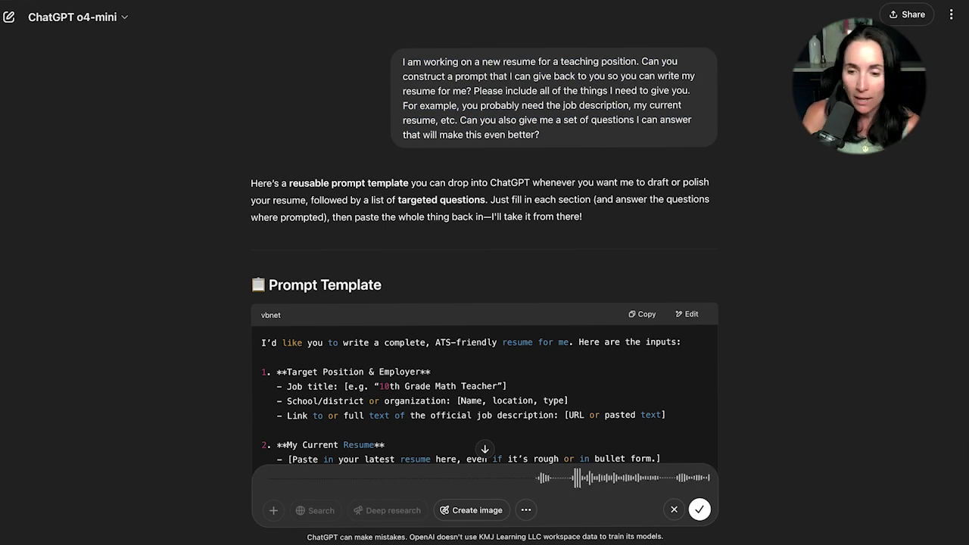
{"action": "left_click", "coordinate": [698, 508]}
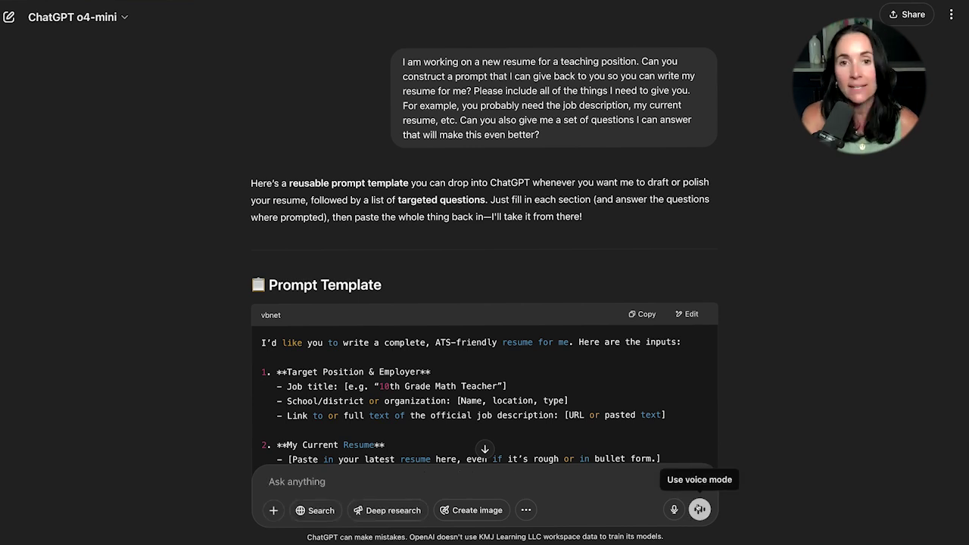